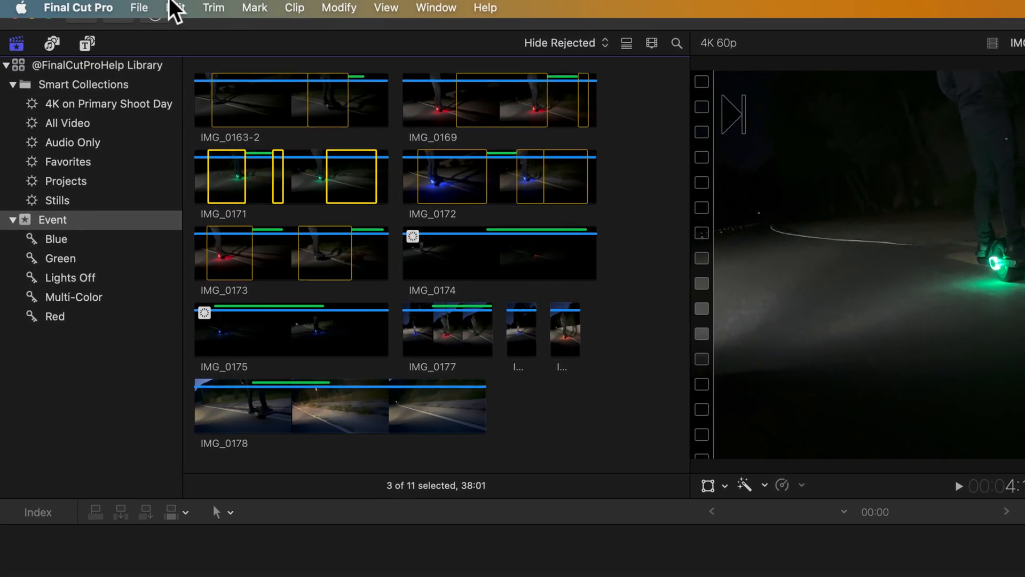
left_click(89, 5)
mouse_move(349, 37)
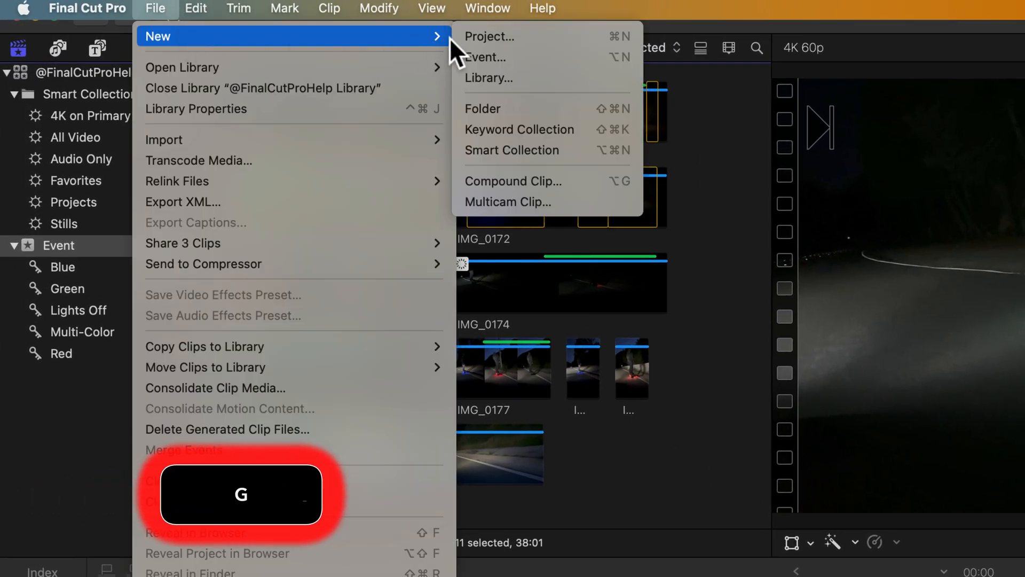
left_click(545, 39)
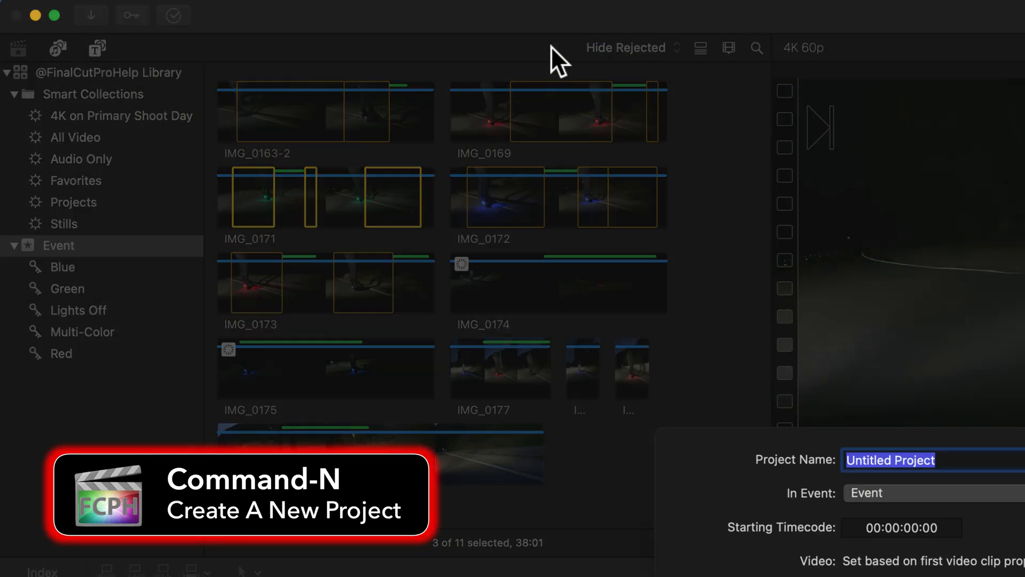
type("@FinalCu")
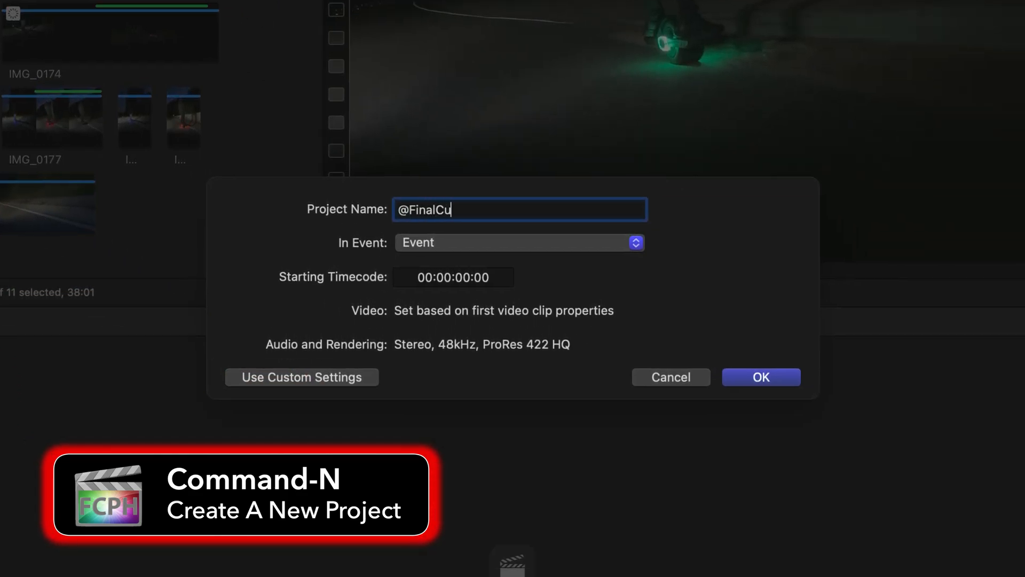
type("tProHelp Project")
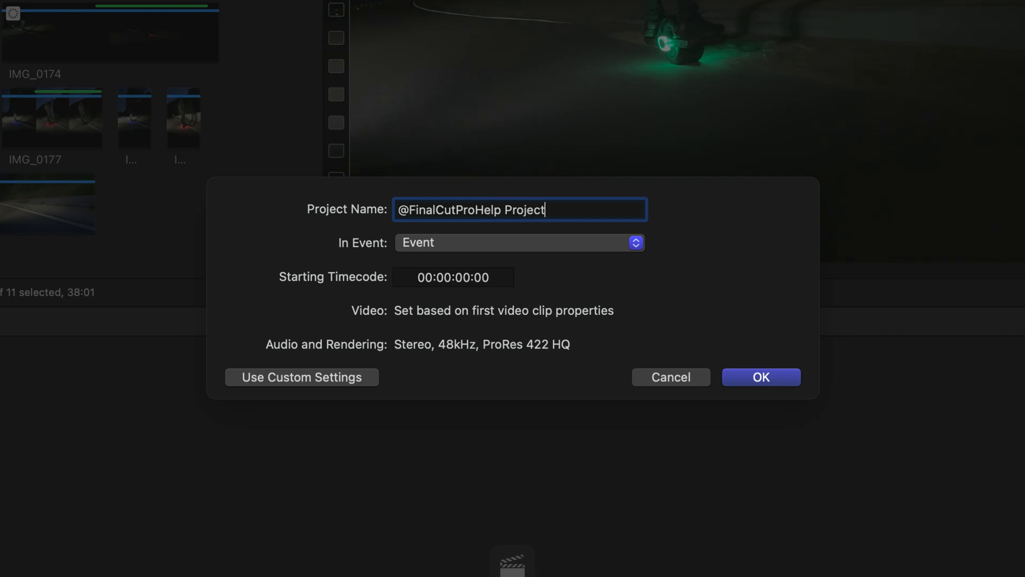
left_click(470, 235)
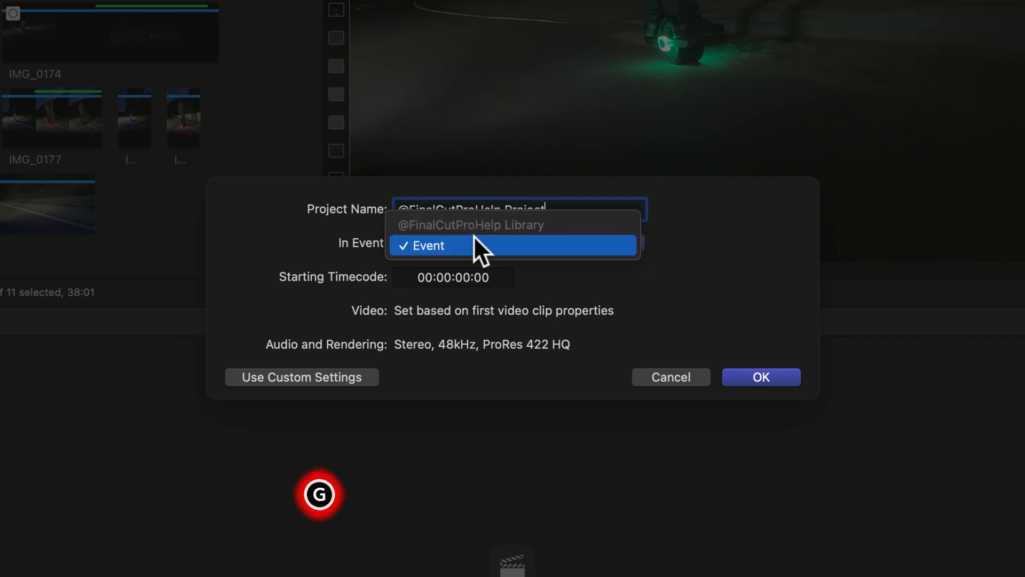
left_click(474, 235)
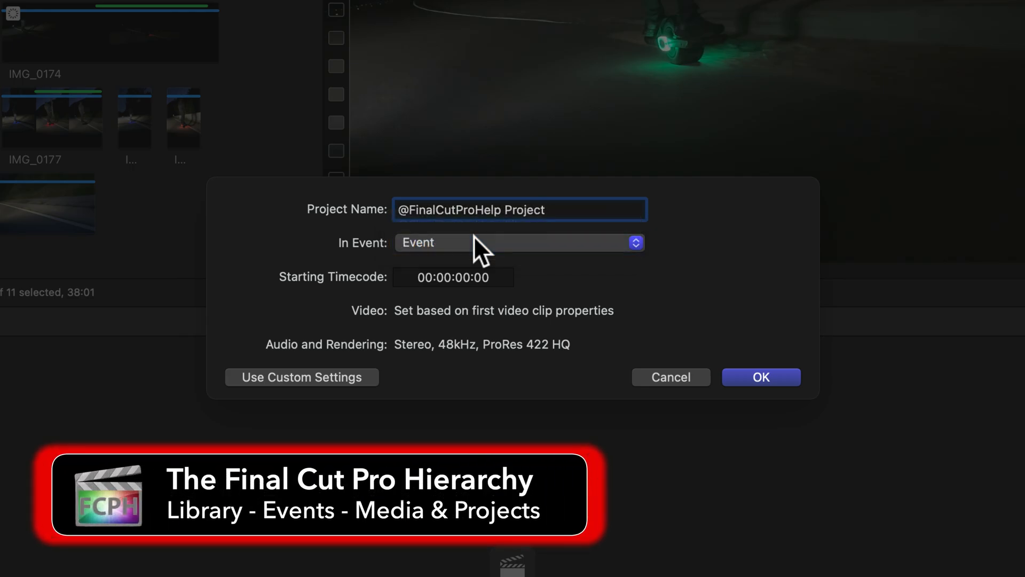
Check the custom project settings, and create the project with automatic settings
left_click(325, 375)
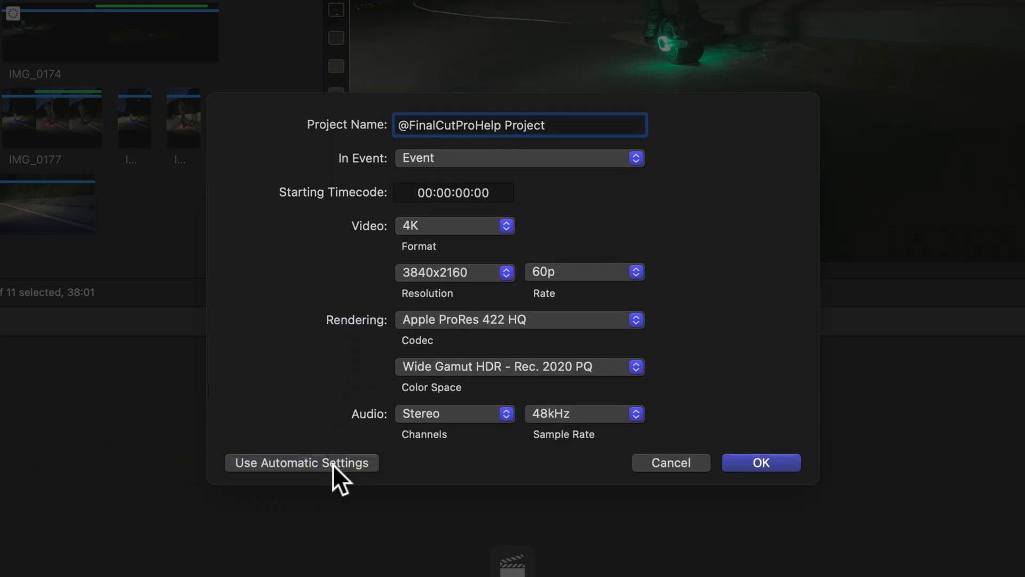
left_click(332, 462)
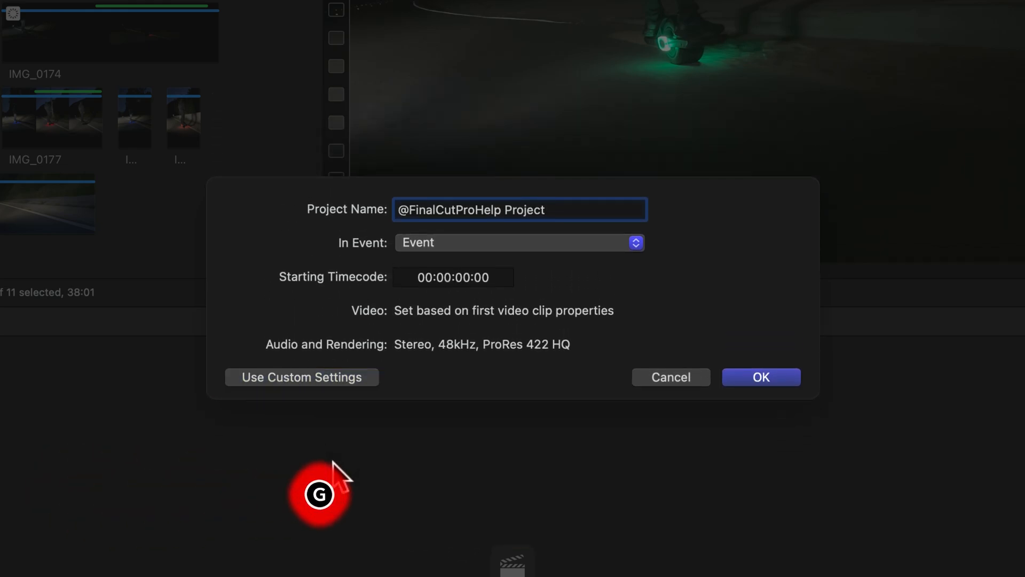
left_click(761, 377)
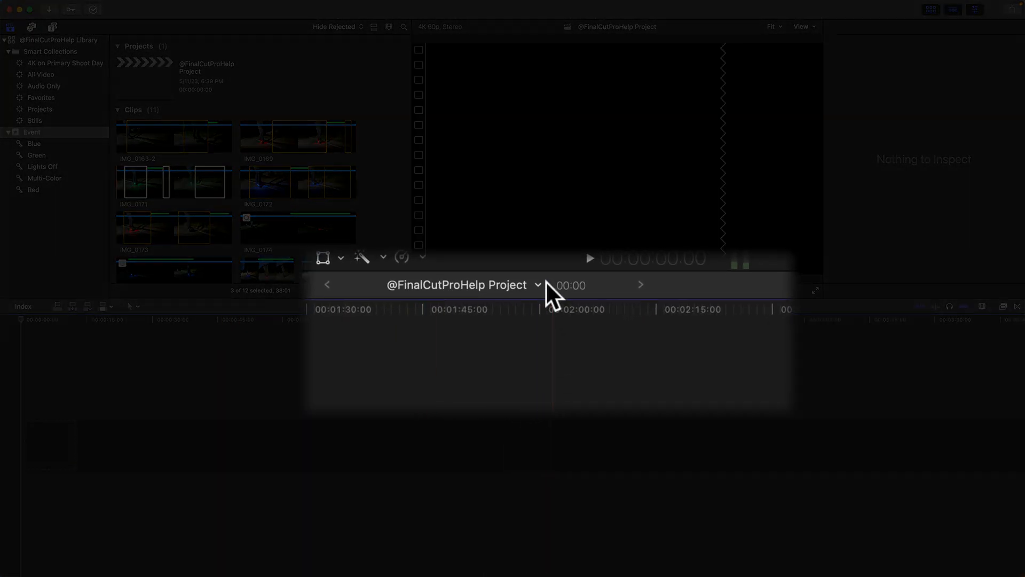
left_click(538, 284)
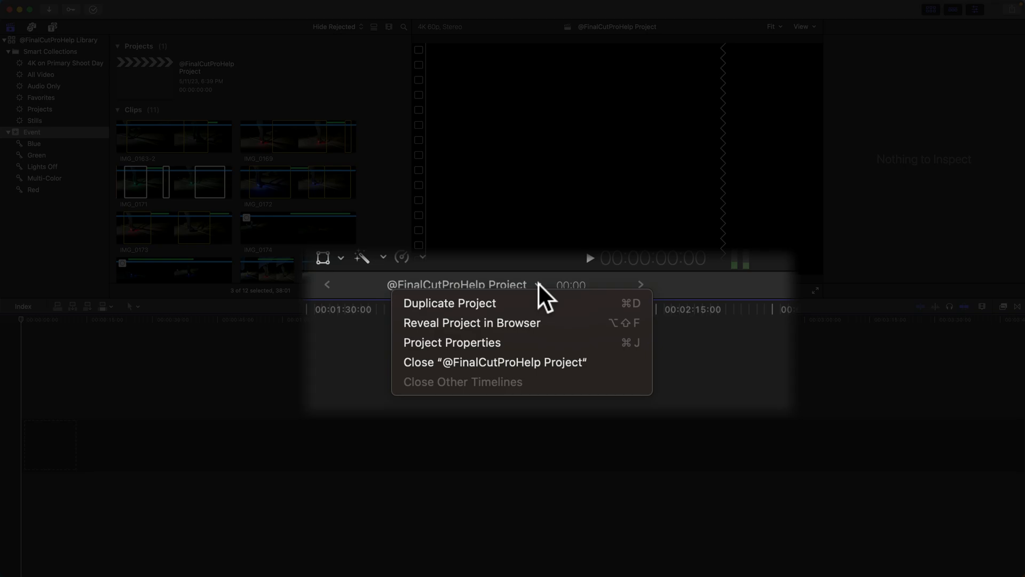
left_click(553, 357)
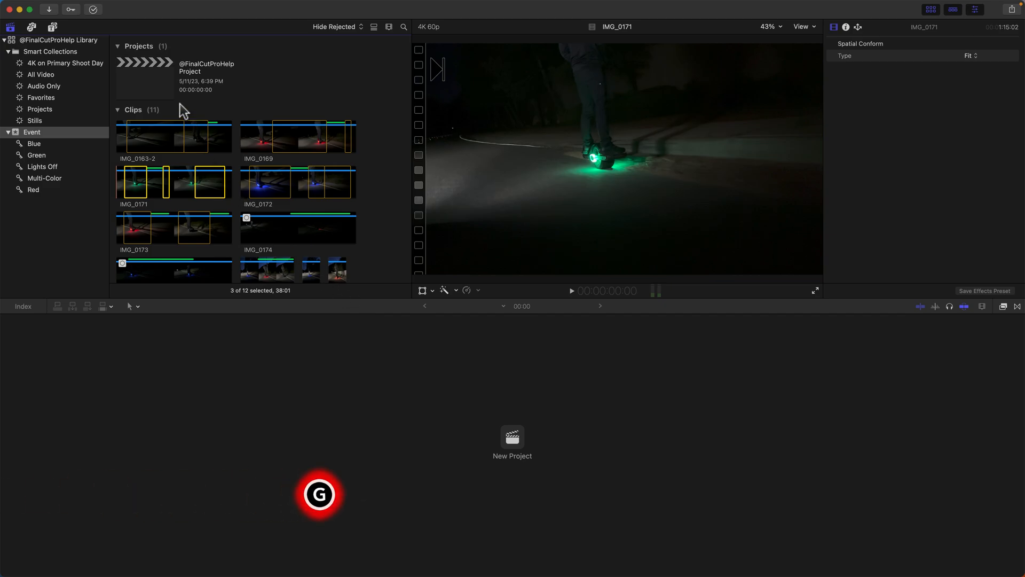
double_click(150, 95)
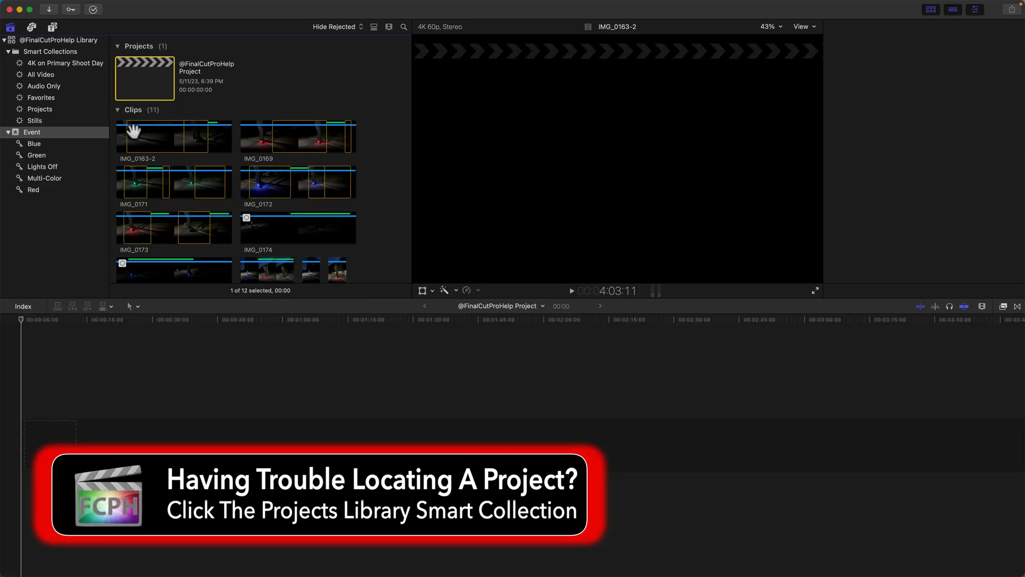
Filter the browser to Favorites and append clip IMG_0163-2 to the empty timeline
left_click(347, 27)
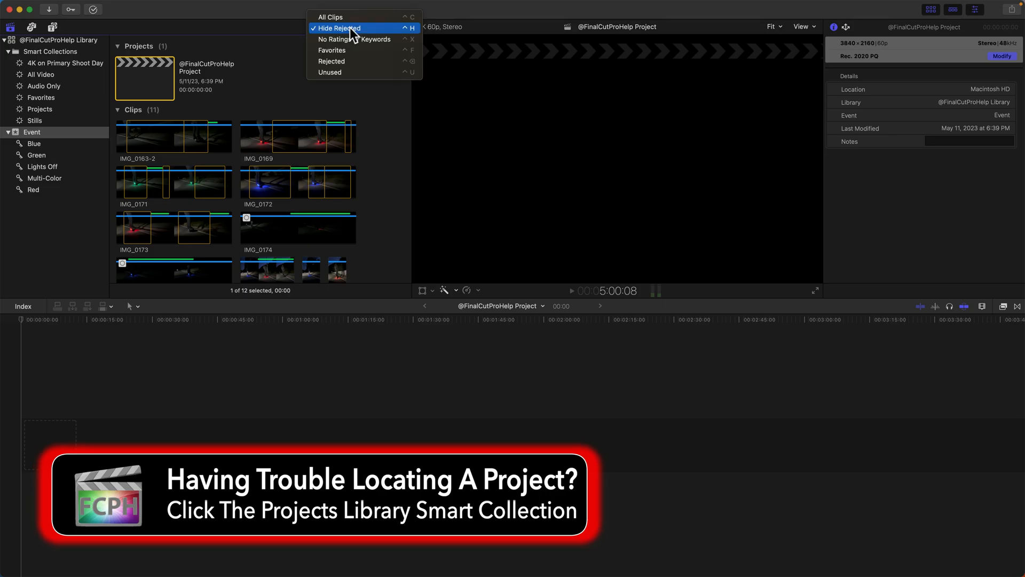
left_click(348, 51)
left_click(163, 149)
left_click(84, 321)
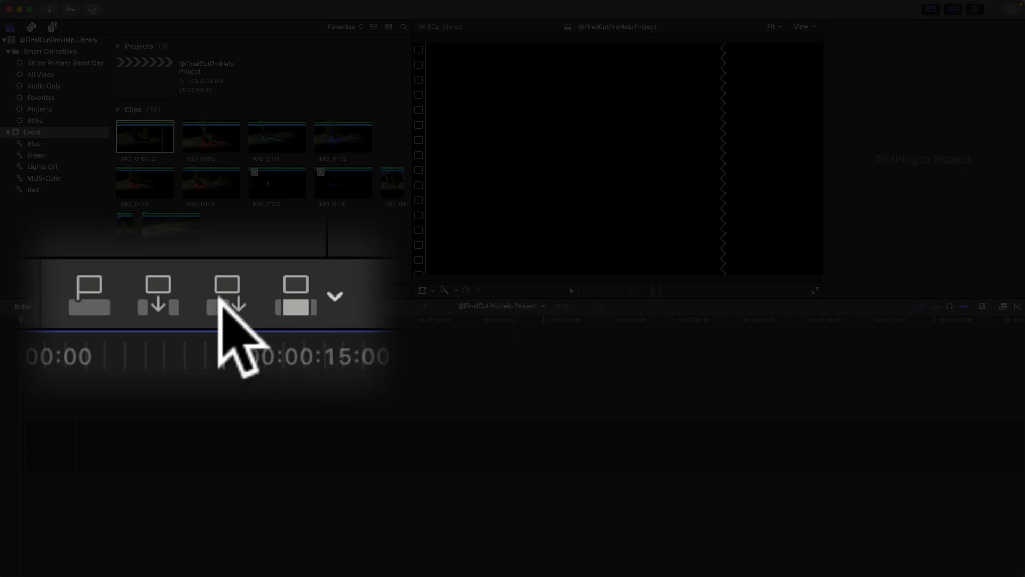
left_click(88, 307)
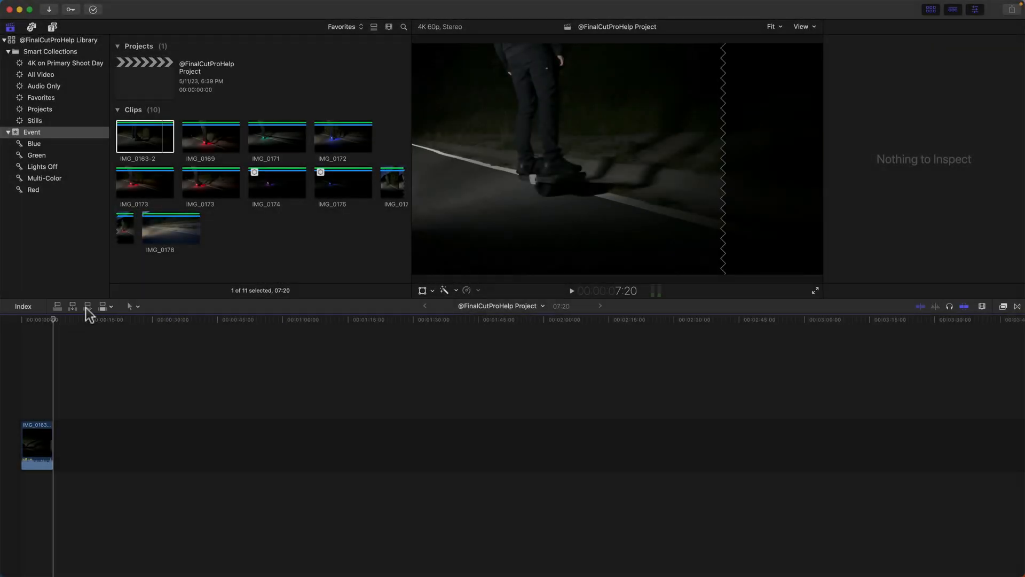
Add clips IMG_0169, IMG_0171 and IMG_0172 in that order to the end of the primary storyline
left_click(198, 142)
key("g")
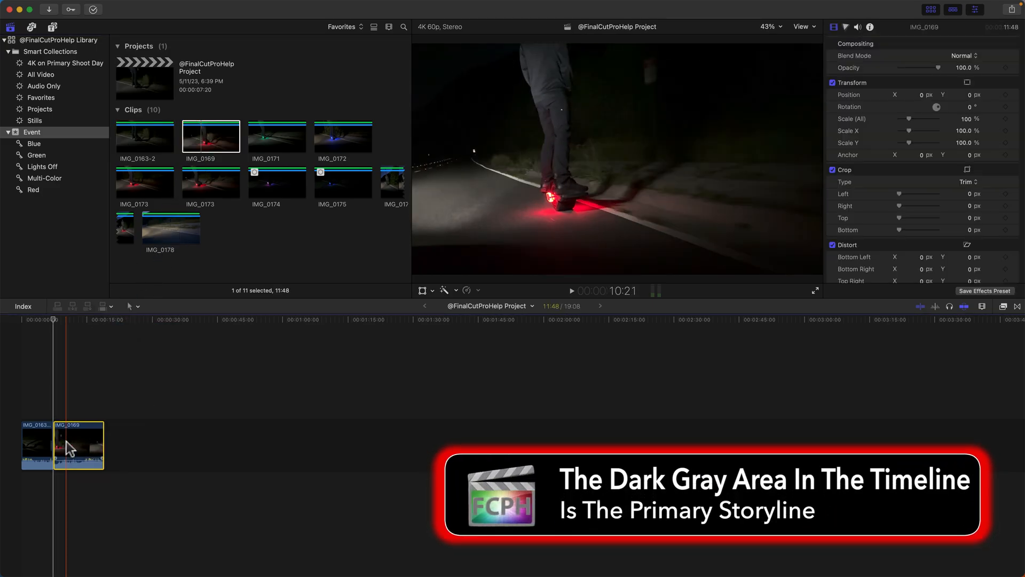
left_click(256, 131)
key("e")
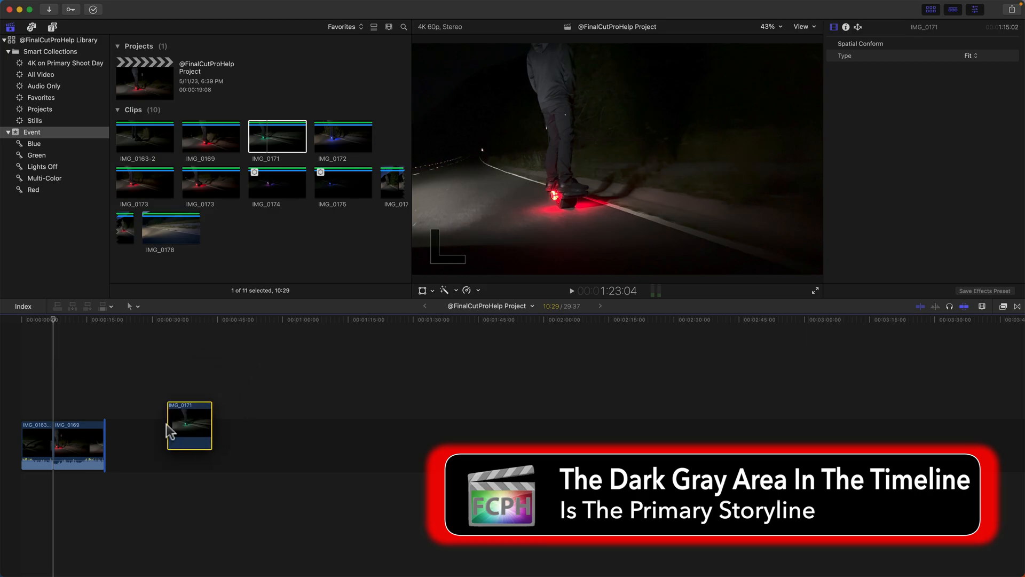
left_click(355, 133)
key("e")
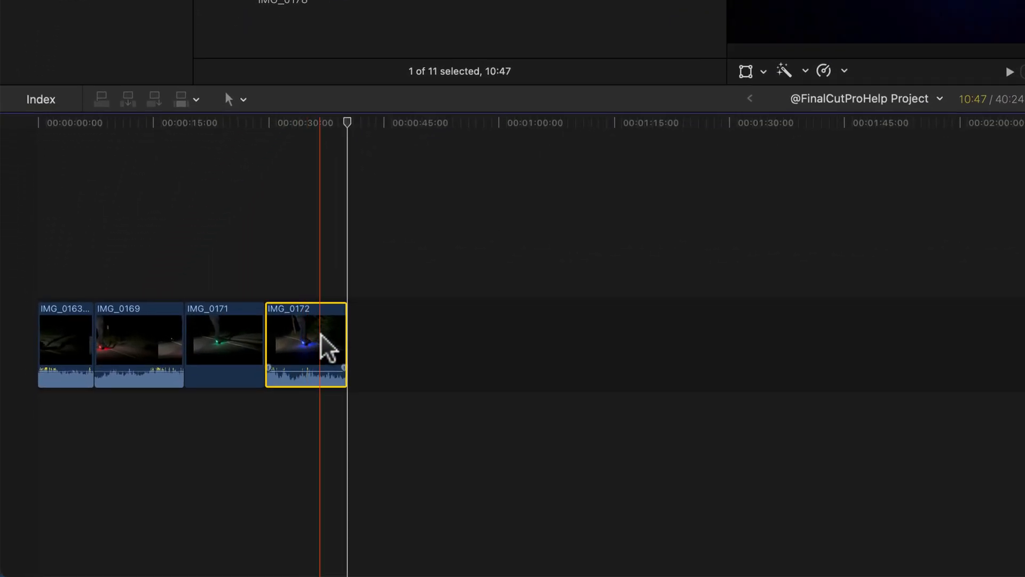
Move IMG_0172 ahead of IMG_0171 in the primary storyline, and delete IMG_0169 from it
left_click_drag(184, 447, 126, 453)
left_click_drag(216, 343, 217, 345)
left_click(128, 335)
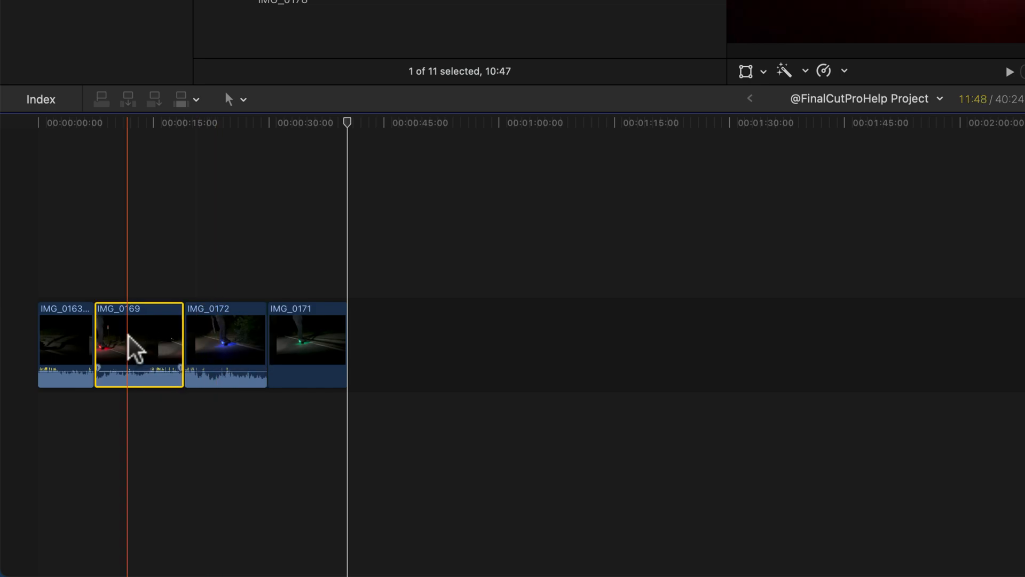
key("Delete")
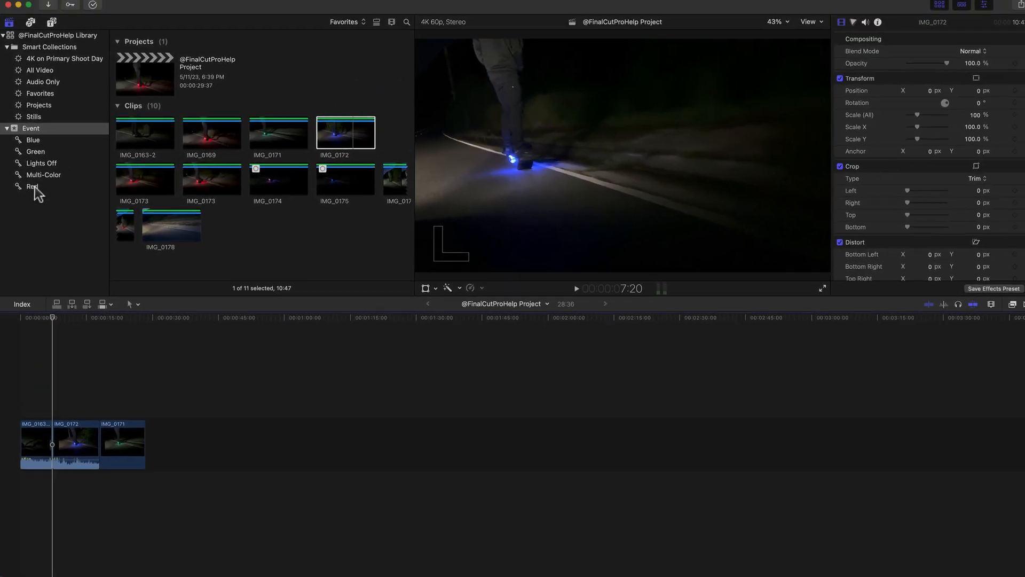
Insert IMG_0169 from the Red keyword collection between IMG_0163-2 and IMG_0172 in the timeline
left_click(33, 186)
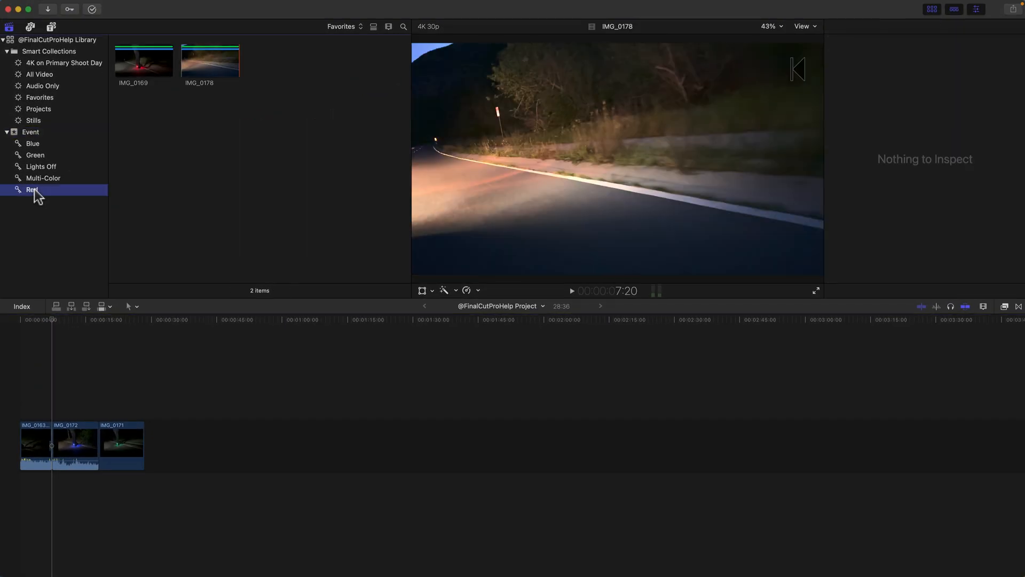
left_click(143, 73)
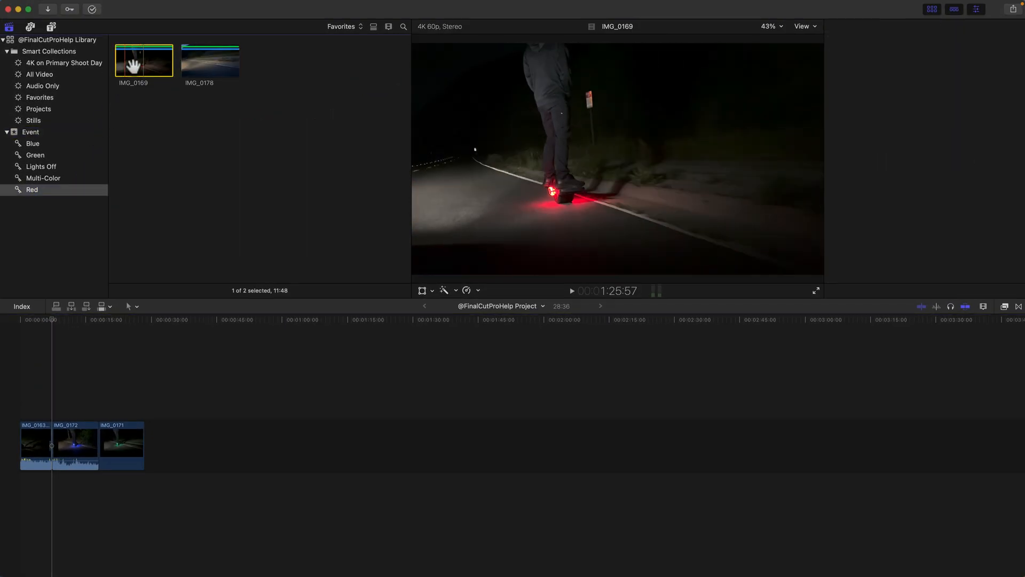
left_click_drag(128, 286, 52, 448)
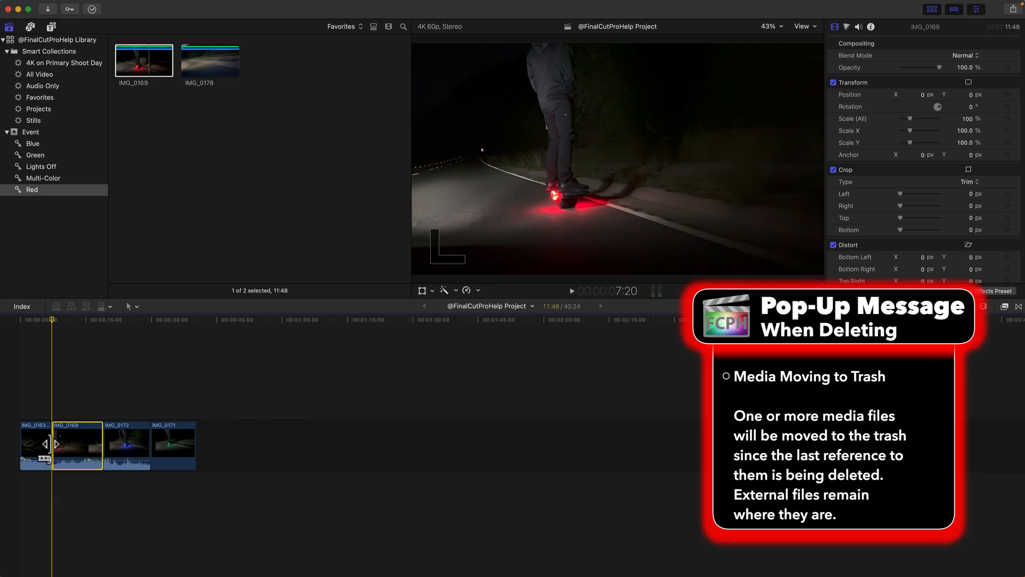
Add the first IMG_0173 clip from the Multi-Color collection to the timeline's end, and play from the start of IMG_0169
left_click(54, 179)
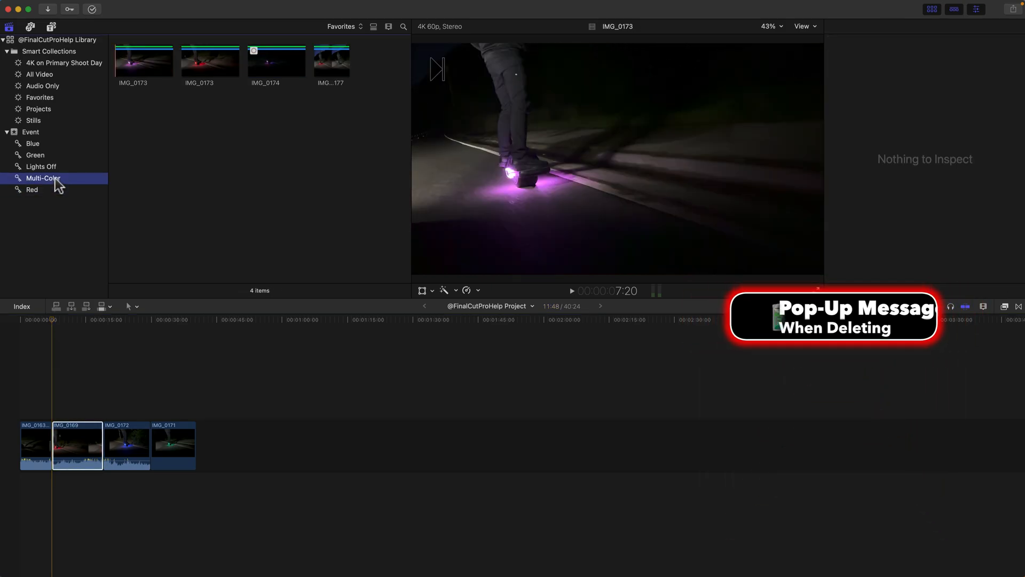
left_click_drag(147, 72, 205, 449)
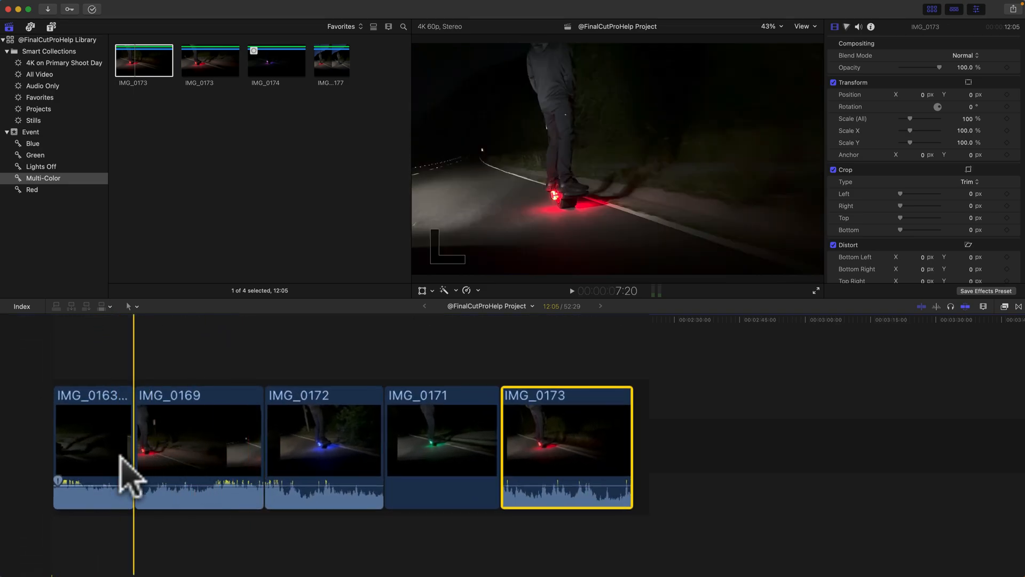
key("space")
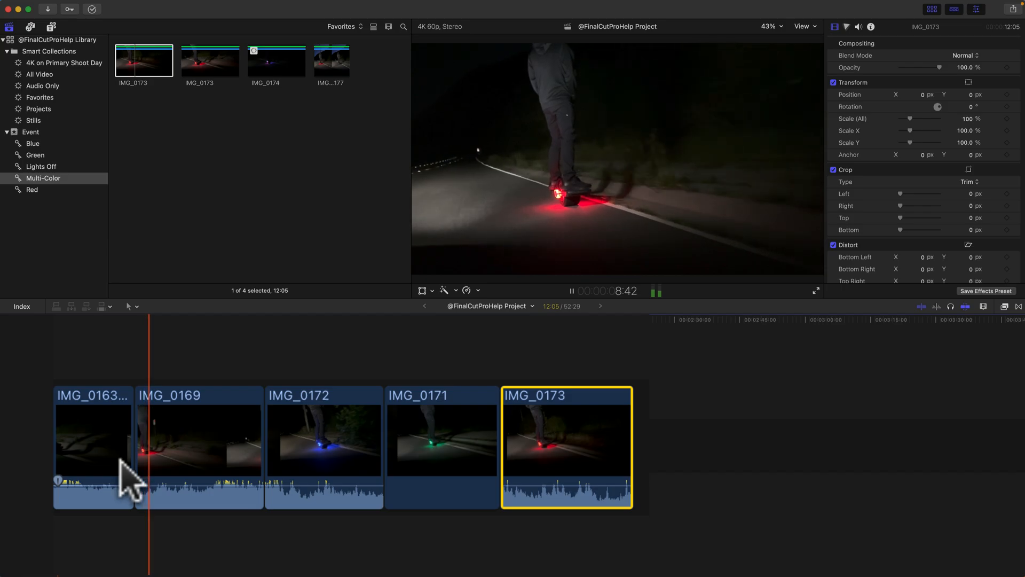
key("space")
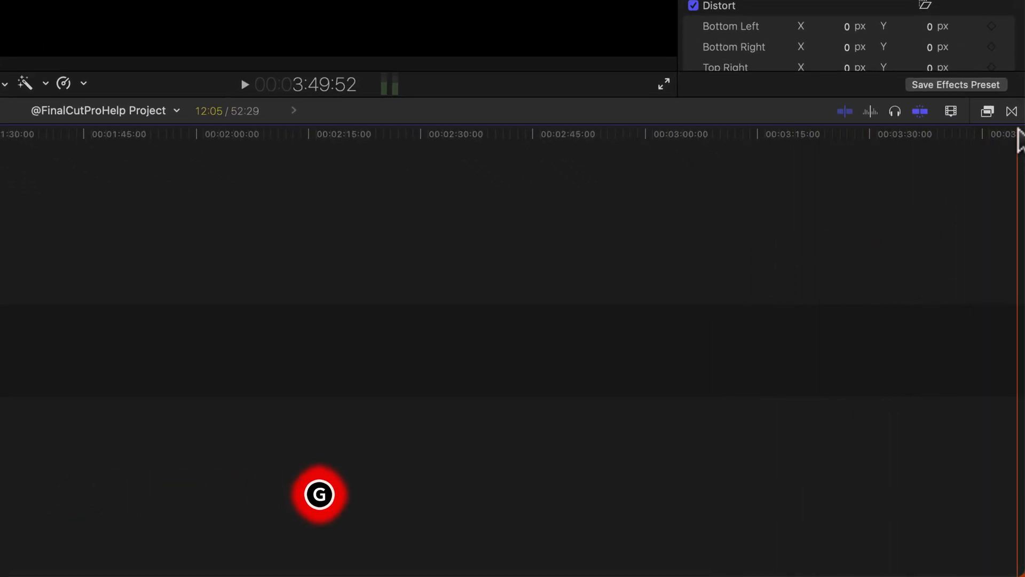
Show the Transitions browser and look through its categories, ending on Dissolves
key("ctrl+super+5")
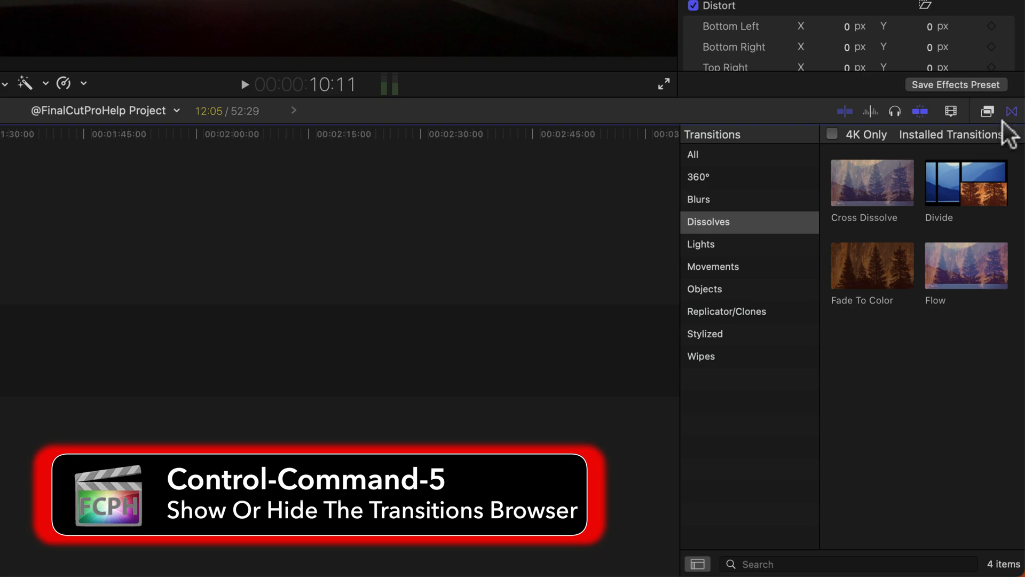
left_click(718, 156)
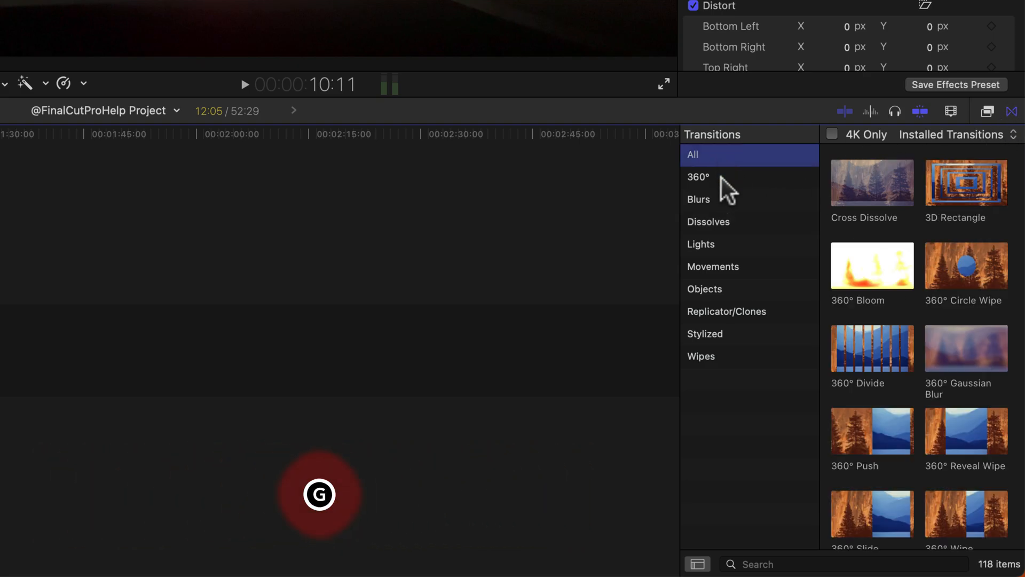
left_click(715, 200)
left_click(721, 223)
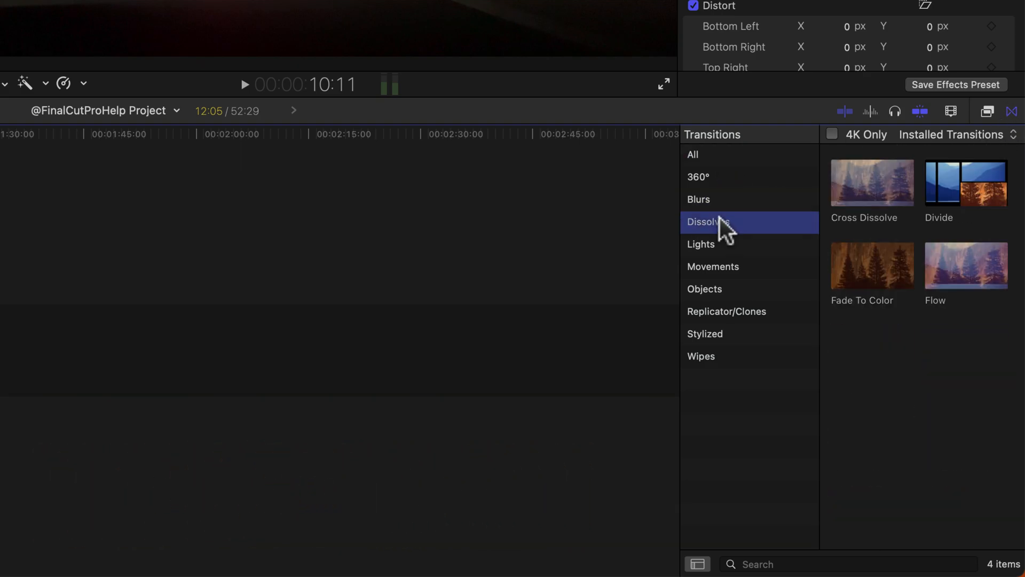
left_click(775, 563)
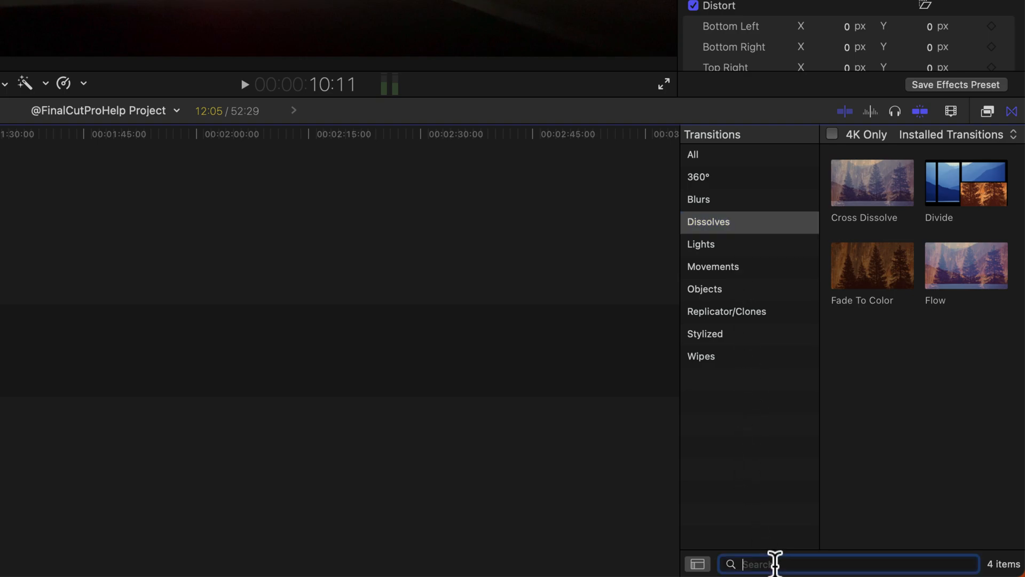
Apply a Cross Dissolve to the edit between IMG_0163-2 and IMG_0169, and play across it
left_click_drag(889, 192, 0, 333)
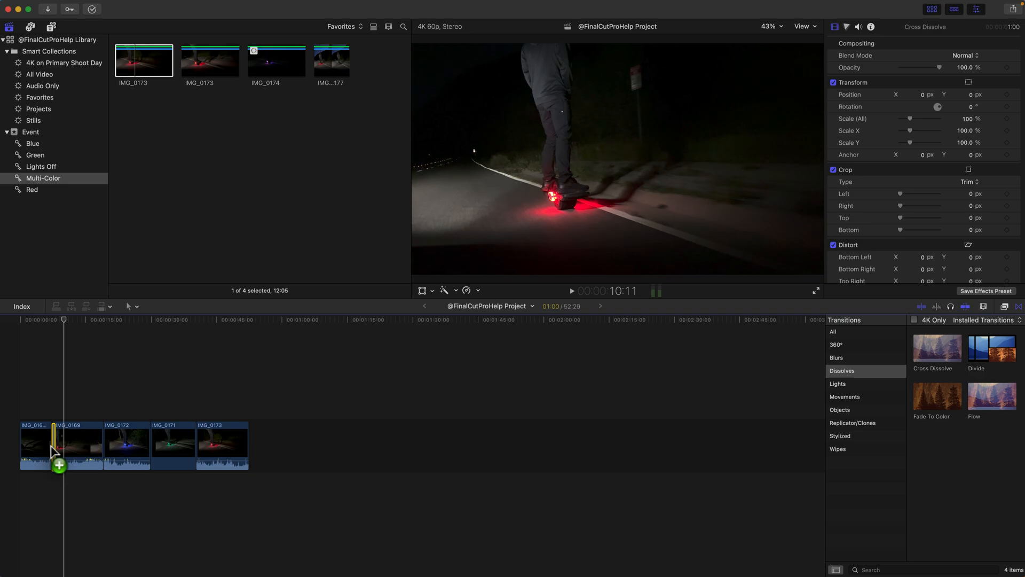
left_click_drag(52, 452, 56, 453)
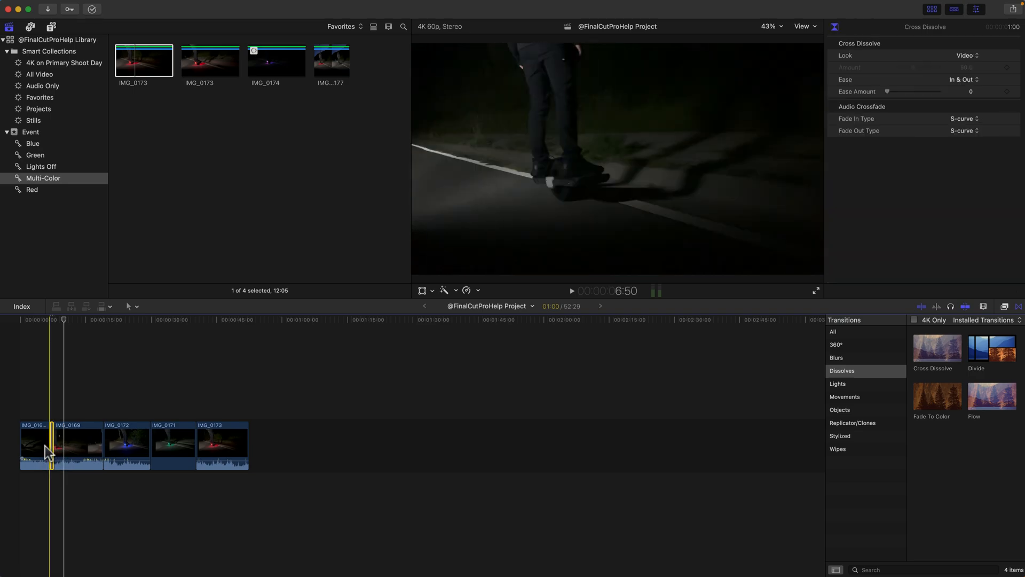
key("space")
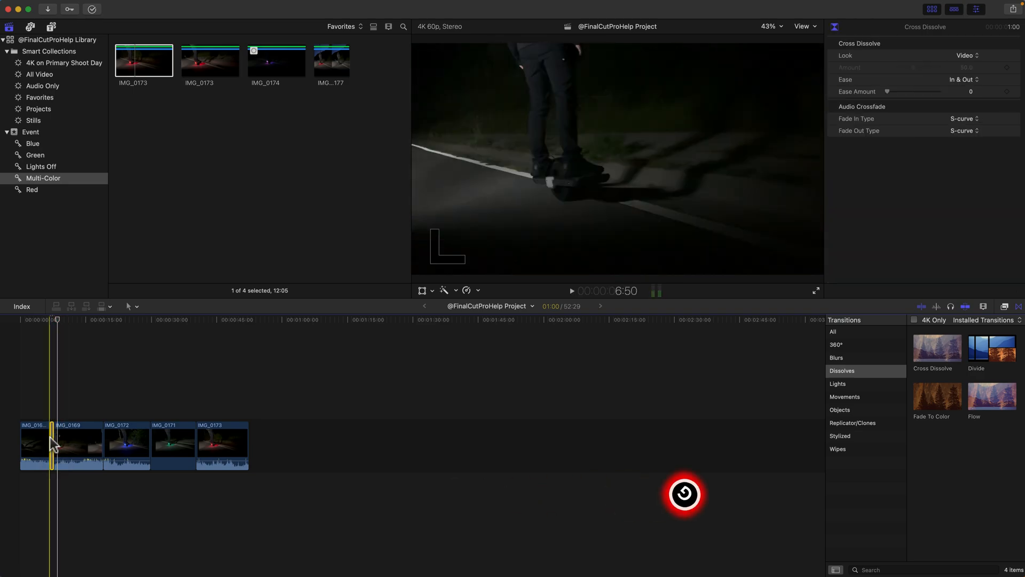
Delete the Cross Dissolve between IMG_0163-2 and IMG_0169
left_click(51, 442)
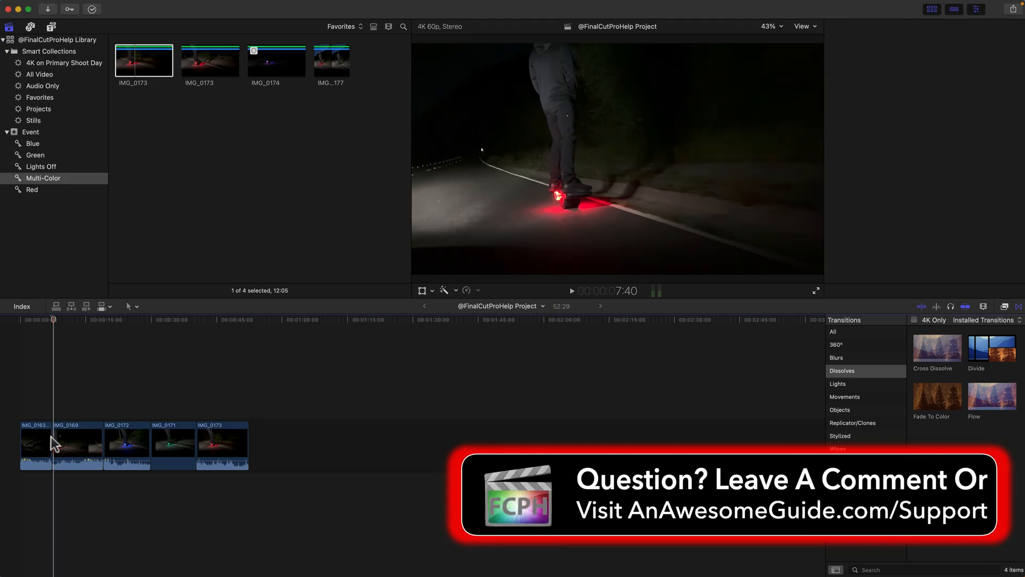
Try applying a Cross Dissolve to all five timeline clips at once, and play across the edit between IMG_0172 and IMG_0171
left_click_drag(27, 393, 275, 485)
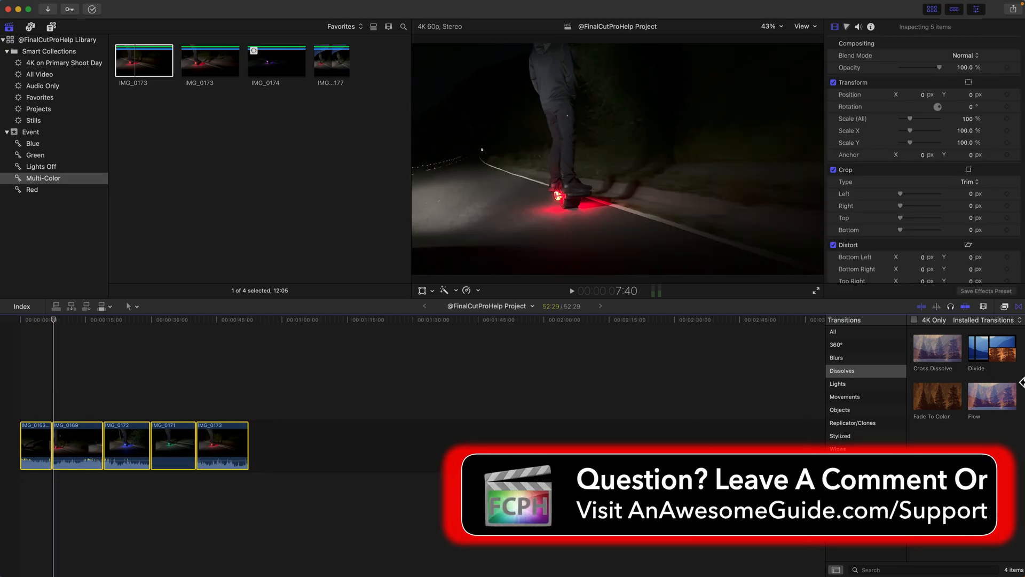
double_click(952, 358)
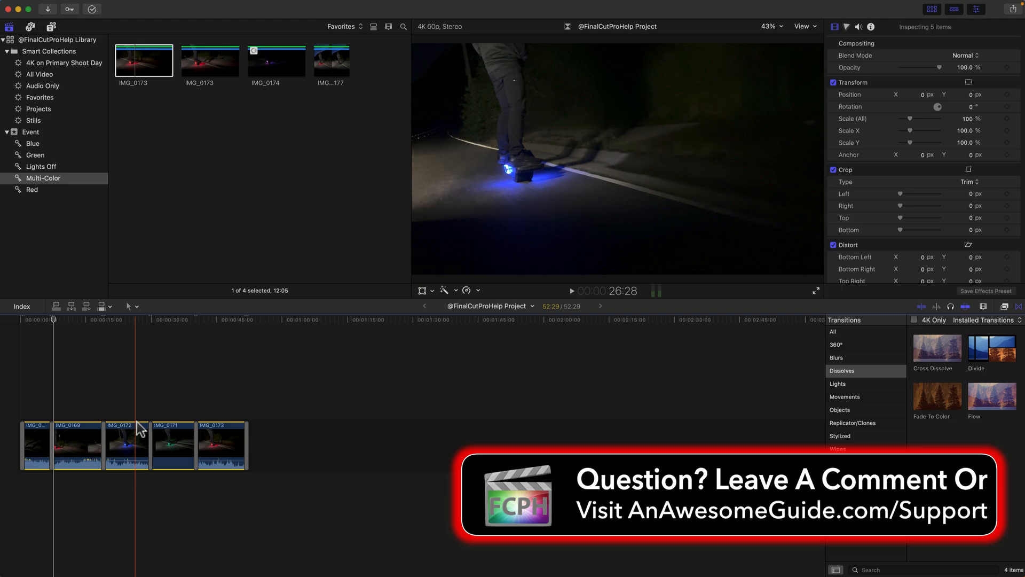
key("space")
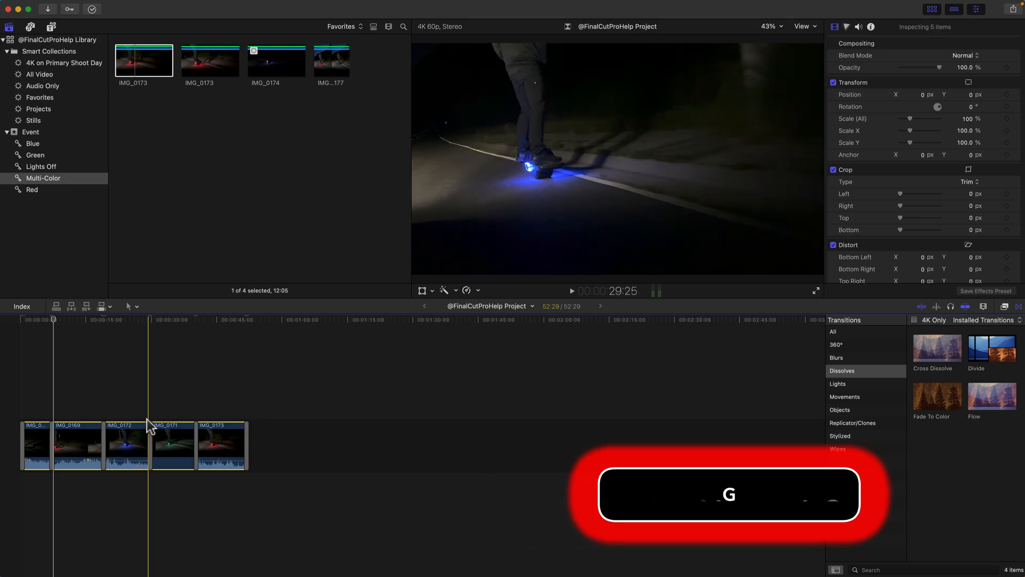
key("space")
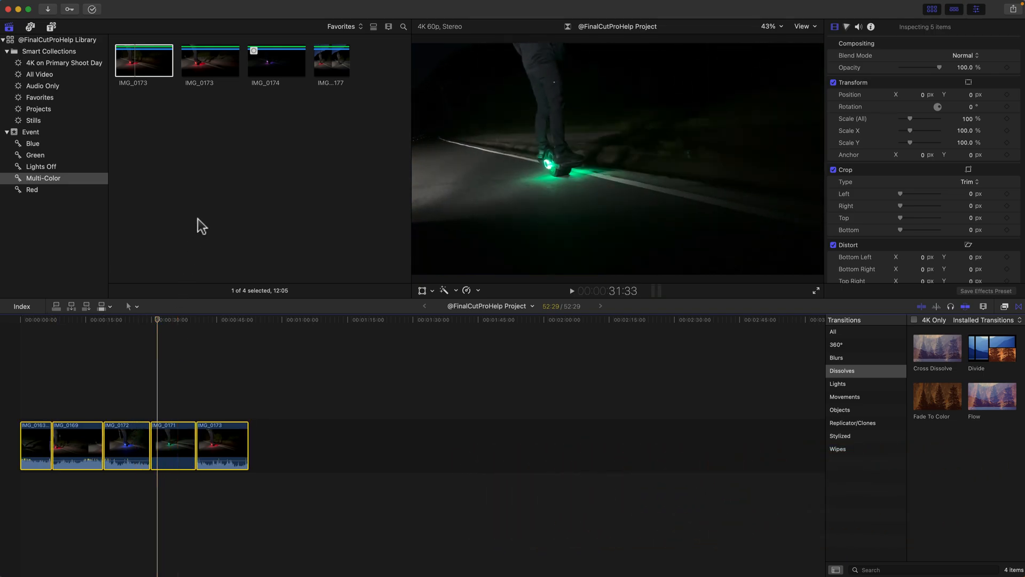
Try connecting the IMG_0174 clip above IMG_0172 in the timeline, and delete it after previewing its start
left_click(268, 56)
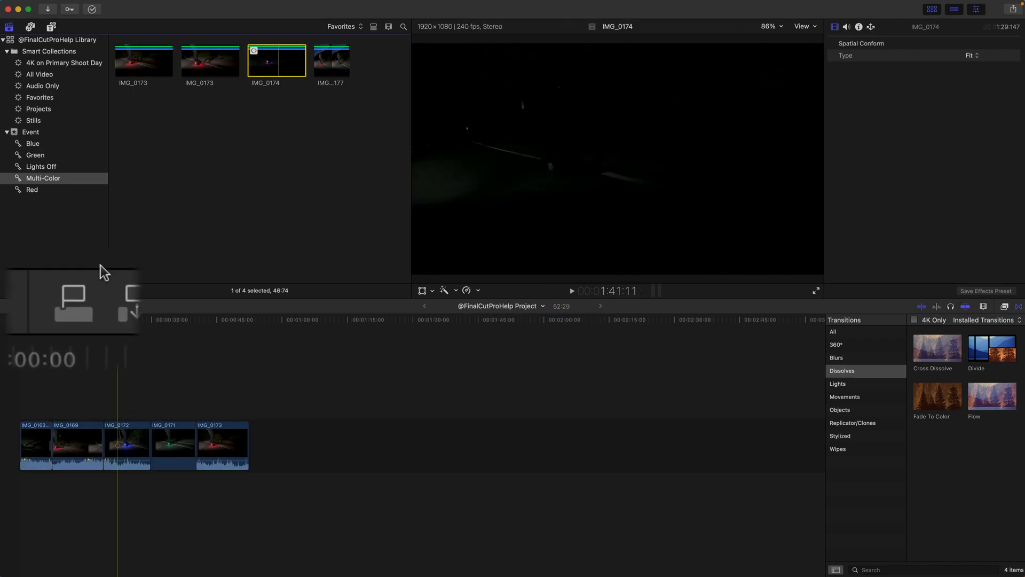
left_click(58, 307)
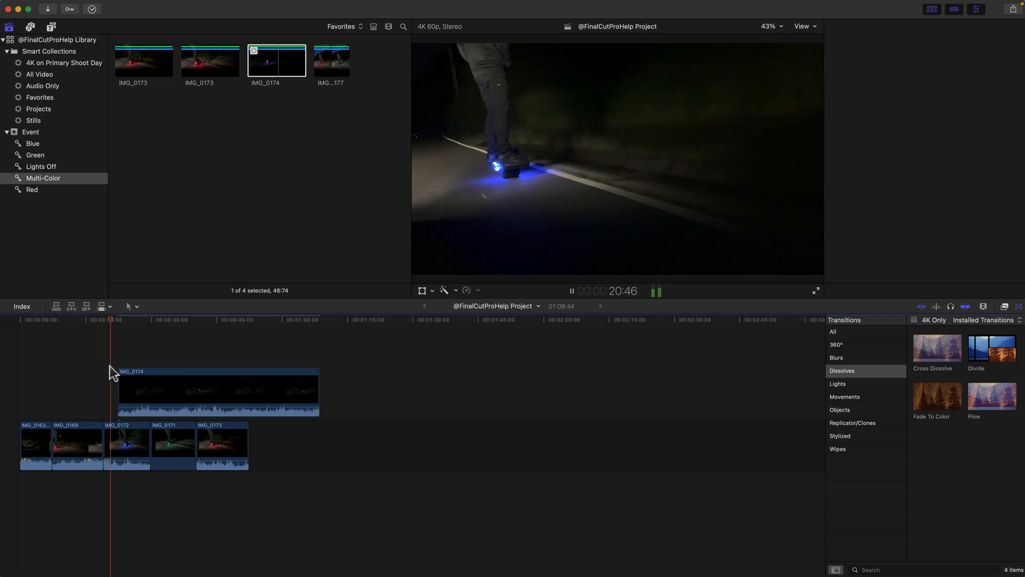
key("cmd+4")
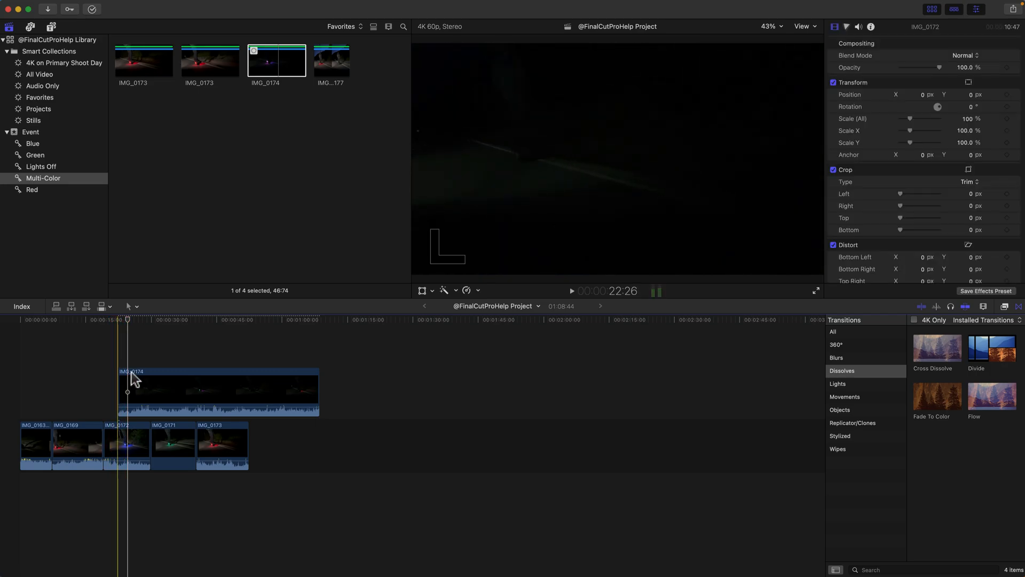
left_click(137, 389)
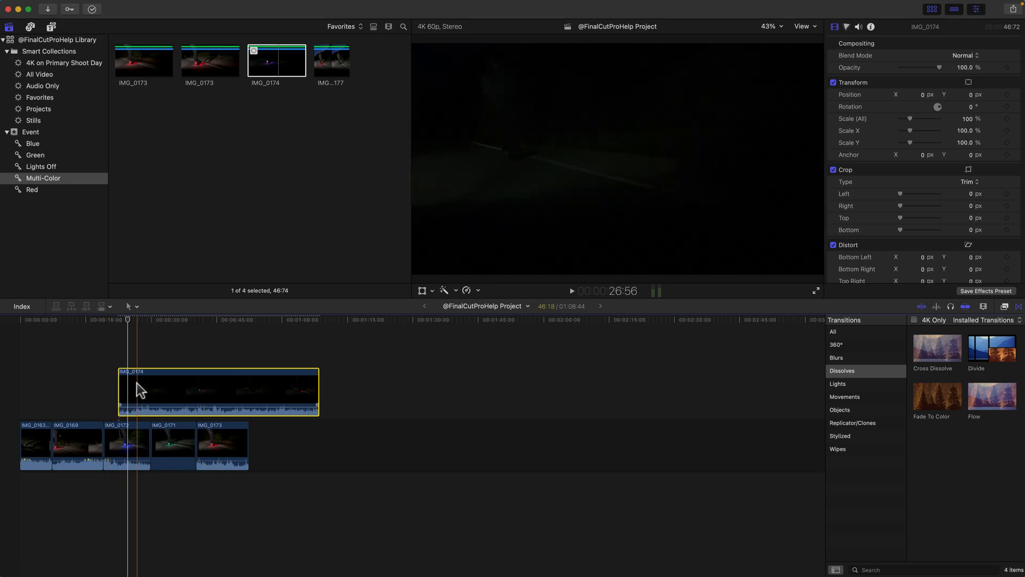
key("BackSpace")
Connect a Basic 3D title from the 3D titles above IMG_0172 in the timeline, and play across it
left_click(51, 27)
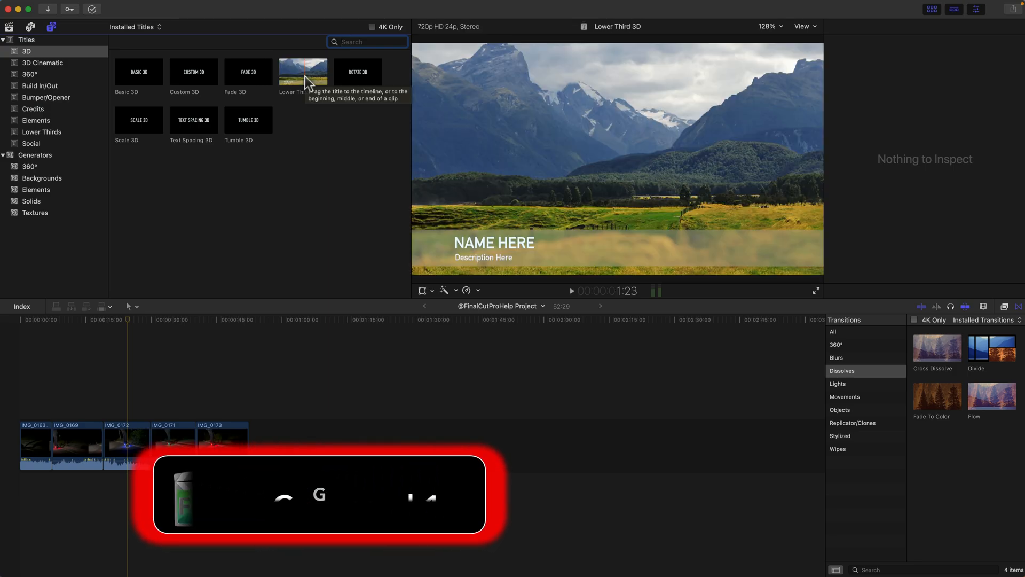
left_click(35, 120)
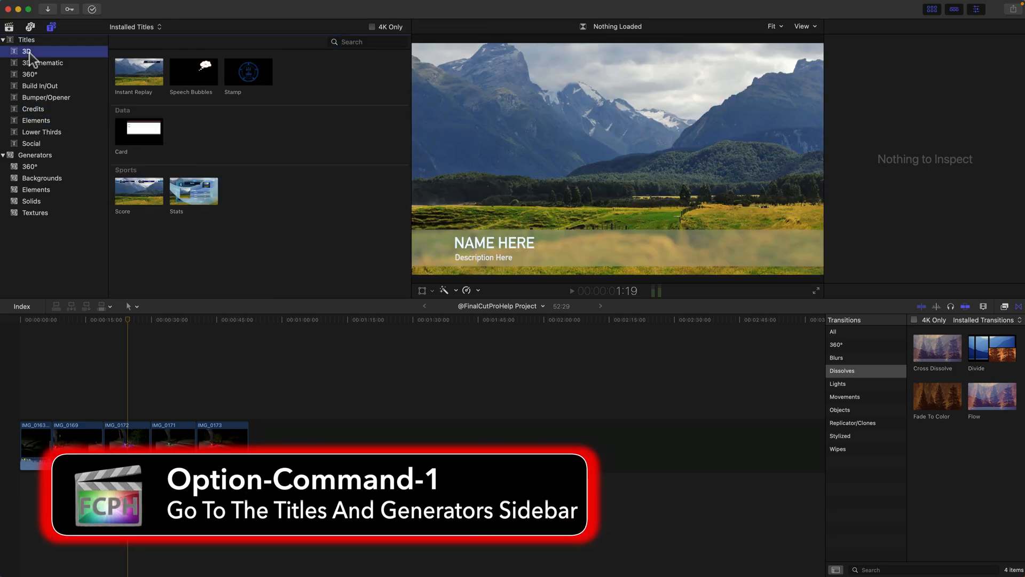
left_click(137, 74)
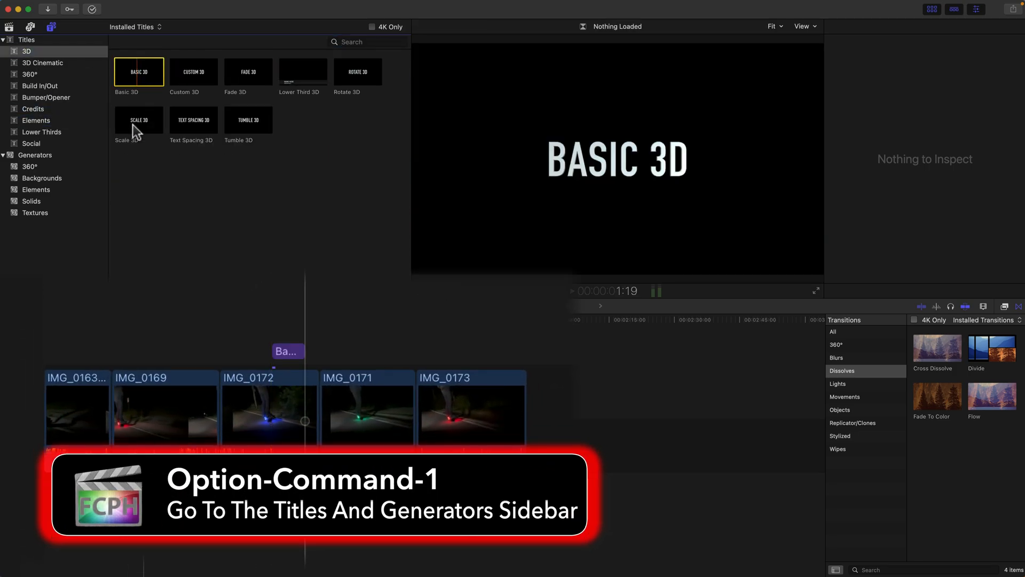
key("space")
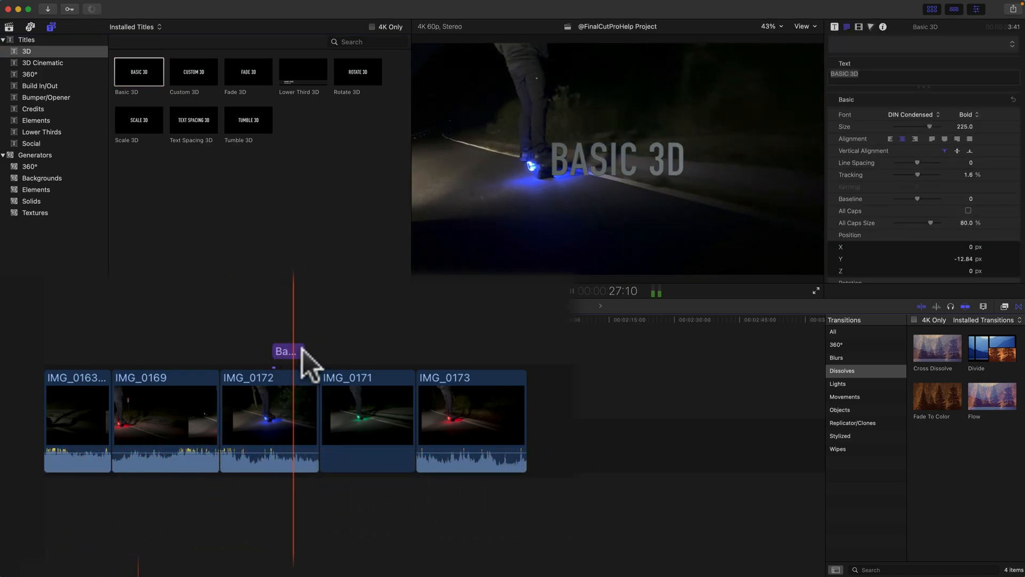
left_click(134, 317)
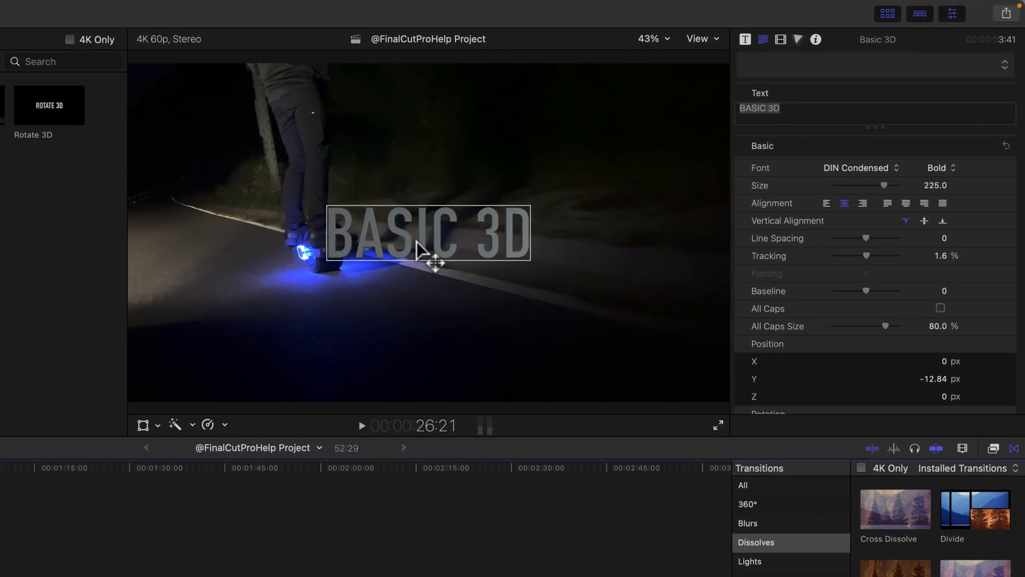
Change the title text to ONEGLOWS and move it with the Transform tool to the lower right of the picture
triple_click(611, 168)
type("ONEGLOWS")
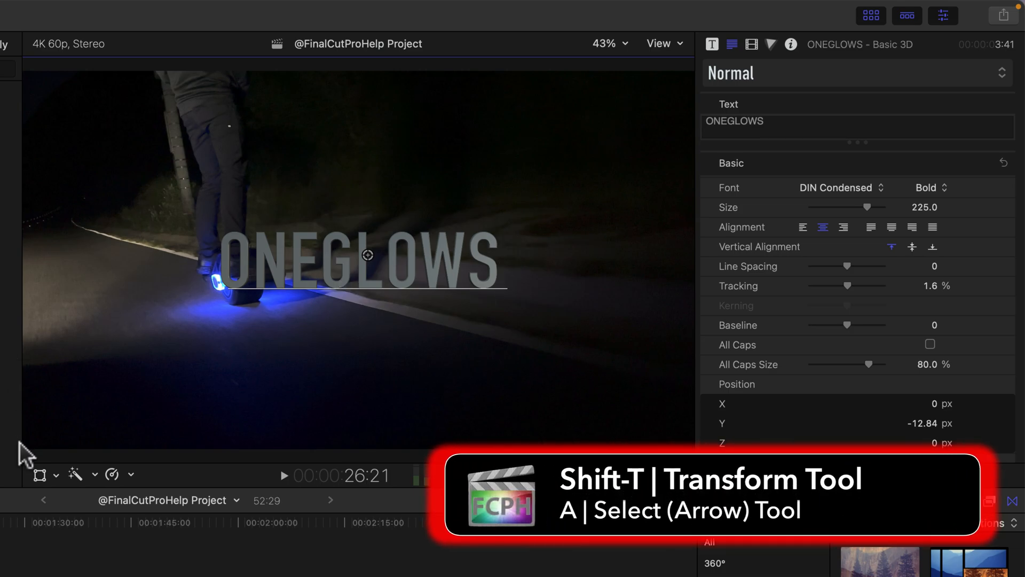
left_click(39, 475)
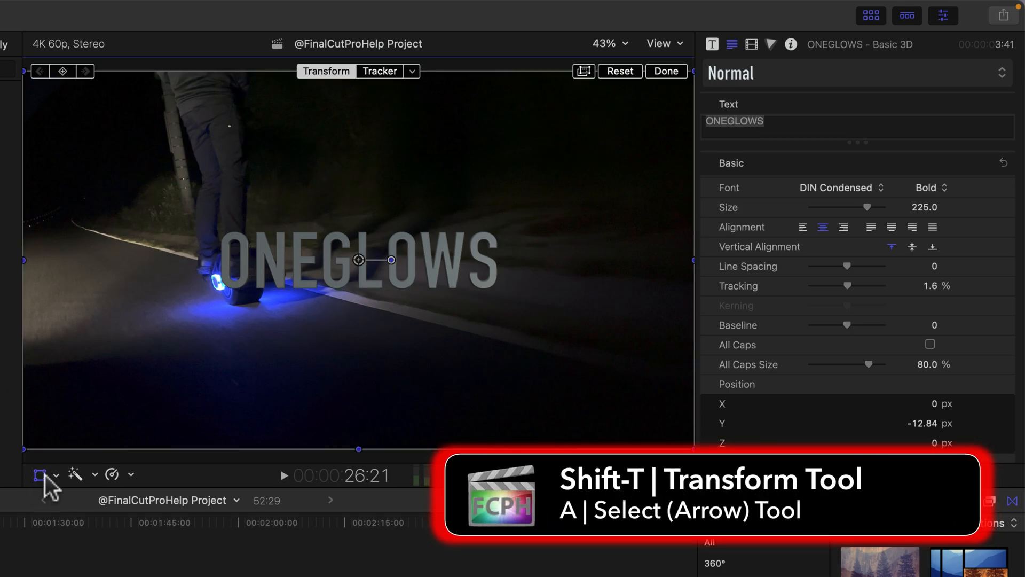
left_click_drag(359, 270, 490, 341)
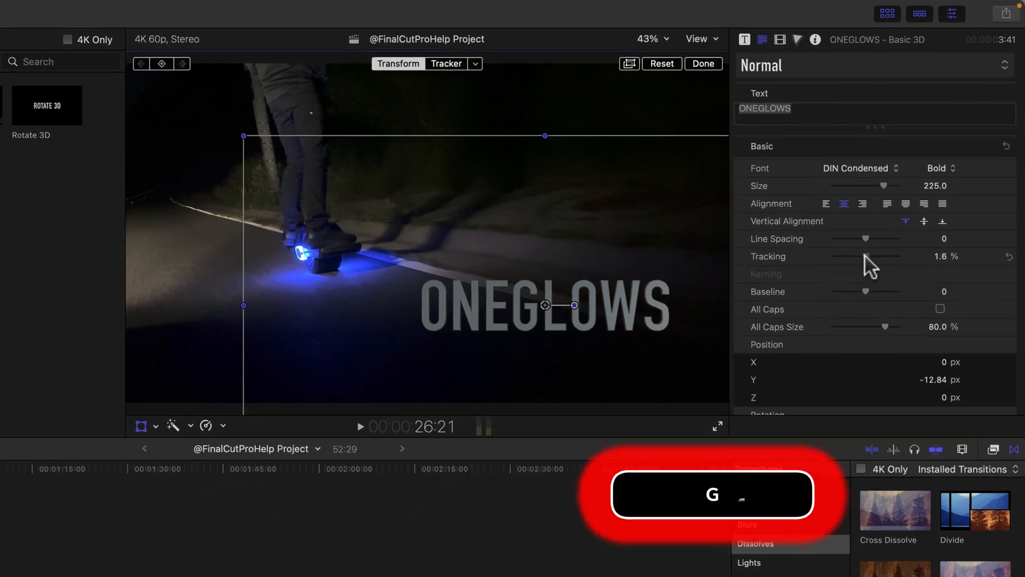
Widen the ONEGLOWS title's tracking slightly and give its 3D text the Blue Plastic material
left_click_drag(847, 285, 850, 287)
scroll(850, 291, "down", 10)
left_click(845, 209)
mouse_move(876, 277)
mouse_move(868, 330)
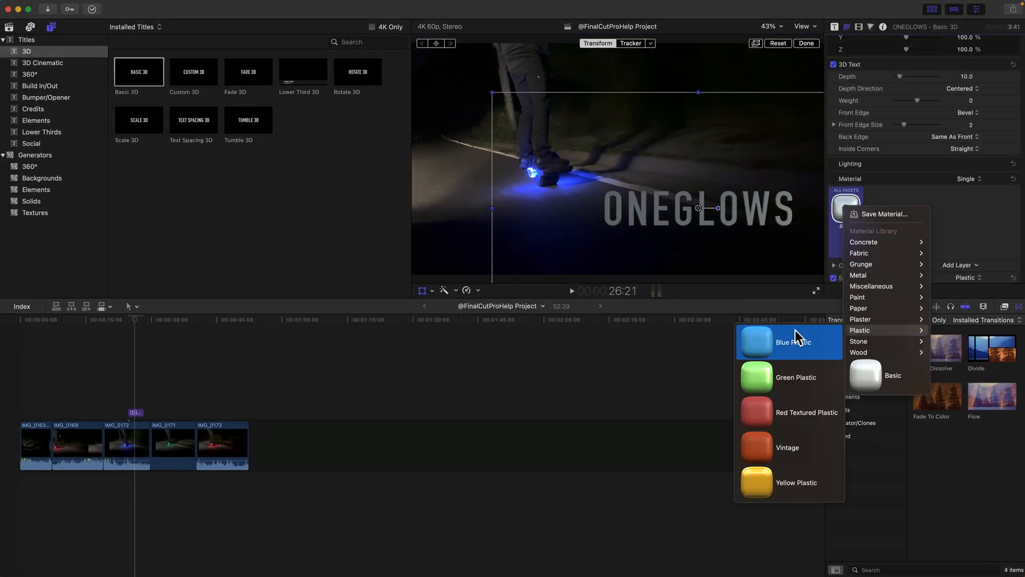
left_click(796, 334)
Set the title's plastic type to Shiny and give its glow a color sampled from the board's blue light
scroll(909, 235, "down", 5)
left_click(968, 222)
left_click(966, 207)
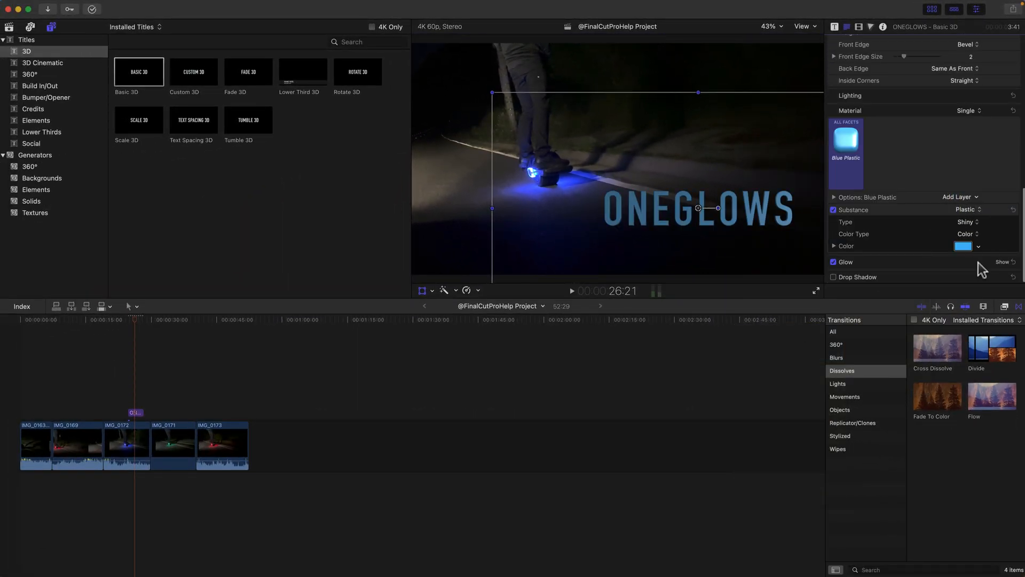
left_click(1003, 261)
left_click(964, 227)
left_click(712, 250)
left_click(534, 174)
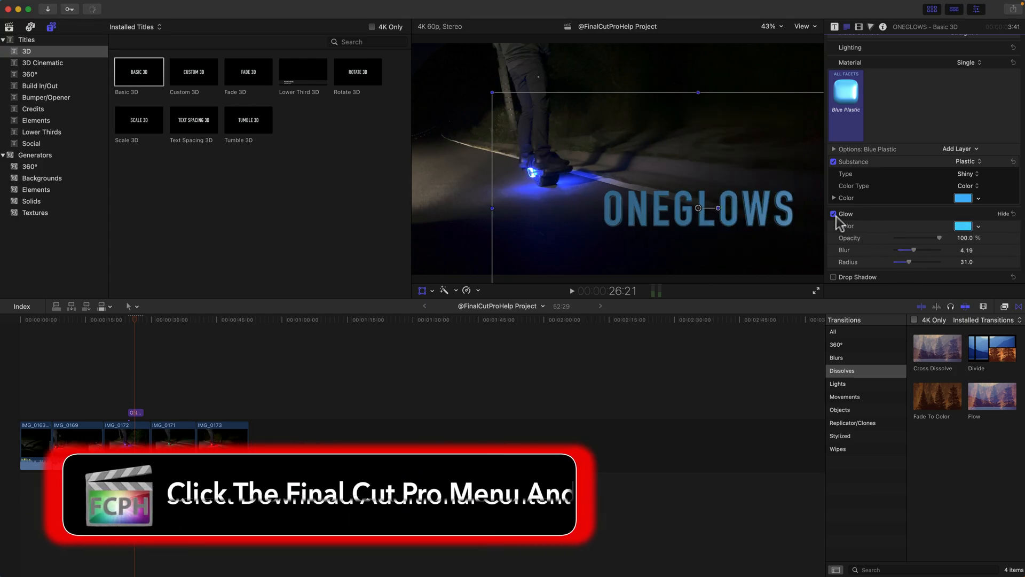
Leave the Transform tool, set the title's animation style to Drop In, and play the title
left_click(424, 291)
left_click(835, 27)
left_click(965, 56)
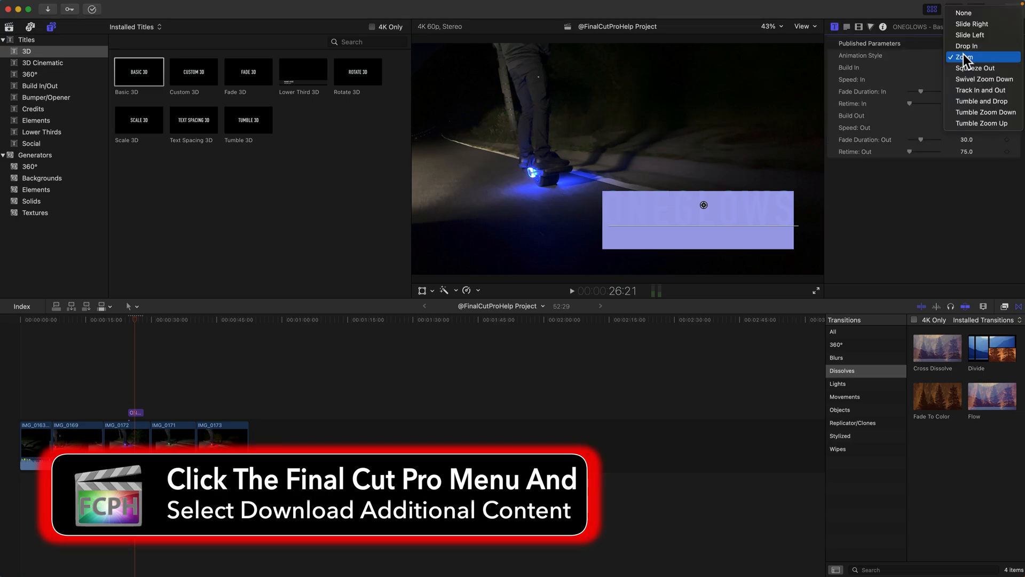
left_click(963, 46)
left_click(127, 322)
key("space")
Show the Theme Music folder of the sound effects library
left_click(30, 26)
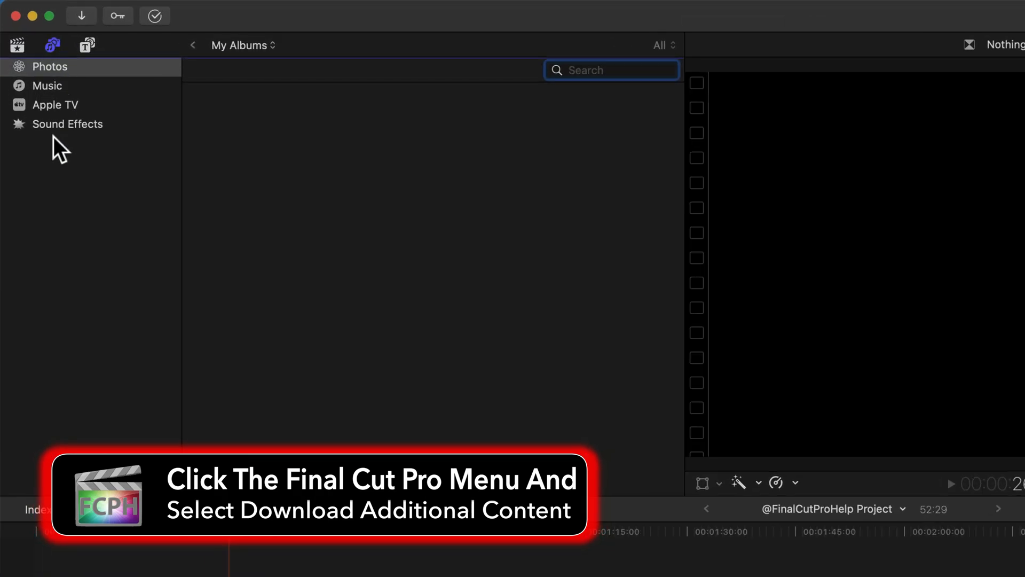
left_click(35, 75)
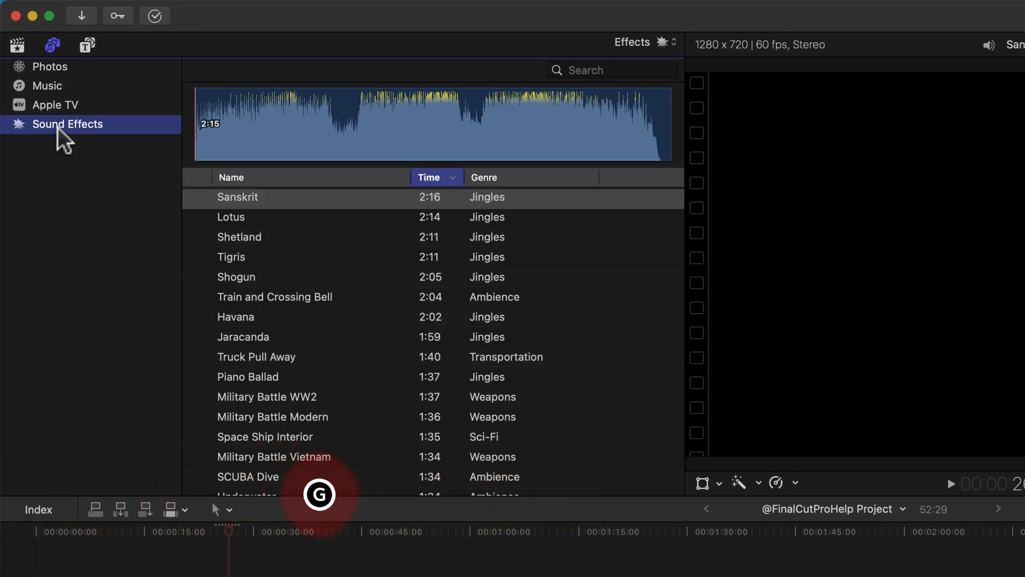
left_click(673, 46)
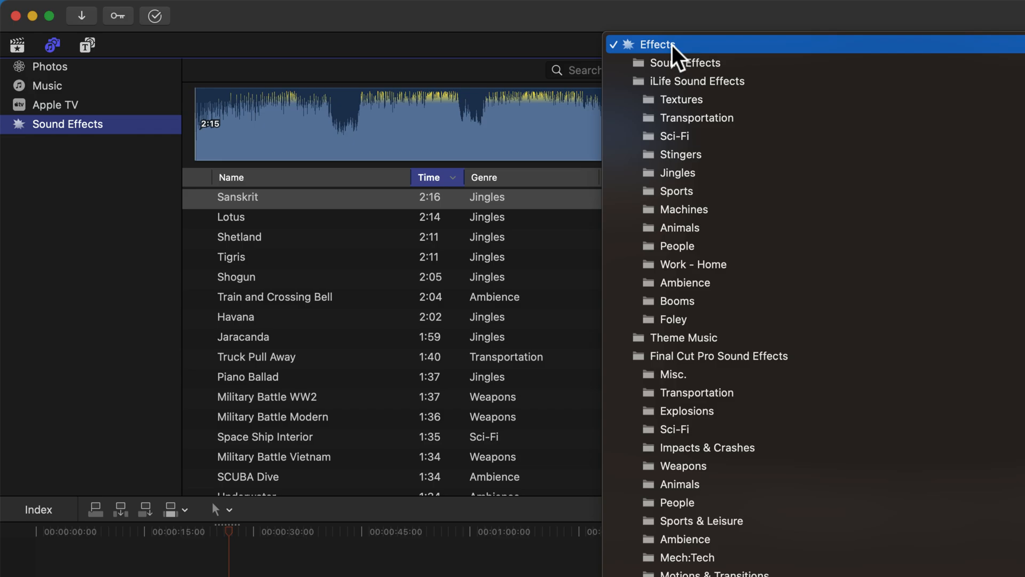
left_click(706, 338)
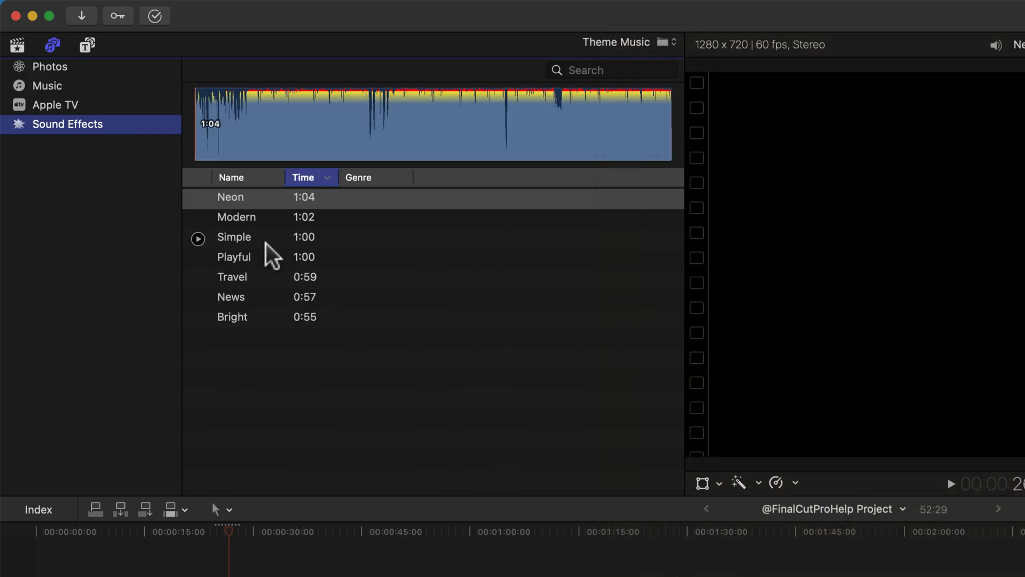
Connect the Modern music track beneath the clips at the start of the timeline, and play part of it
left_click(242, 217)
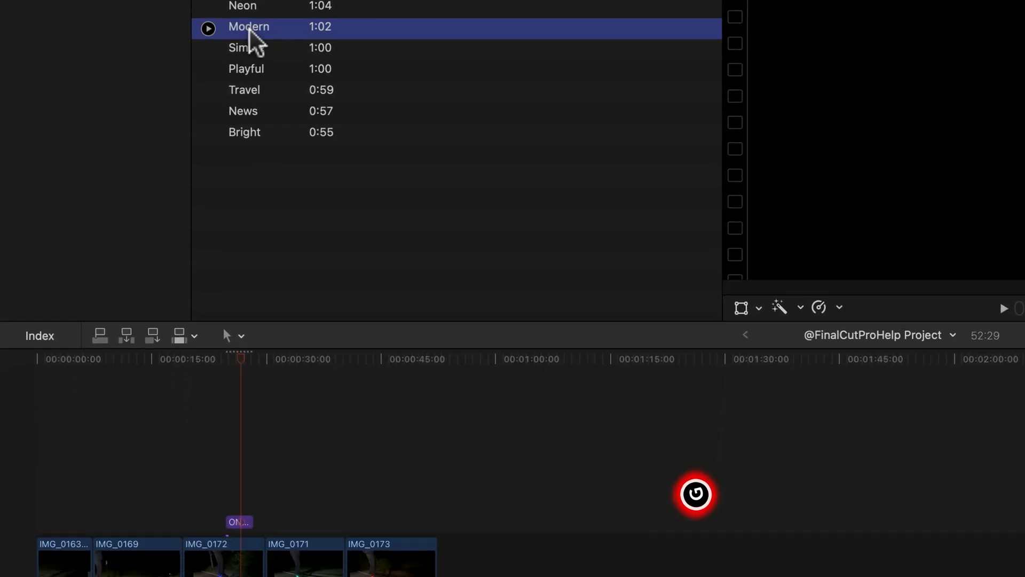
left_click_drag(237, 216, 169, 550)
left_click_drag(188, 181, 27, 477)
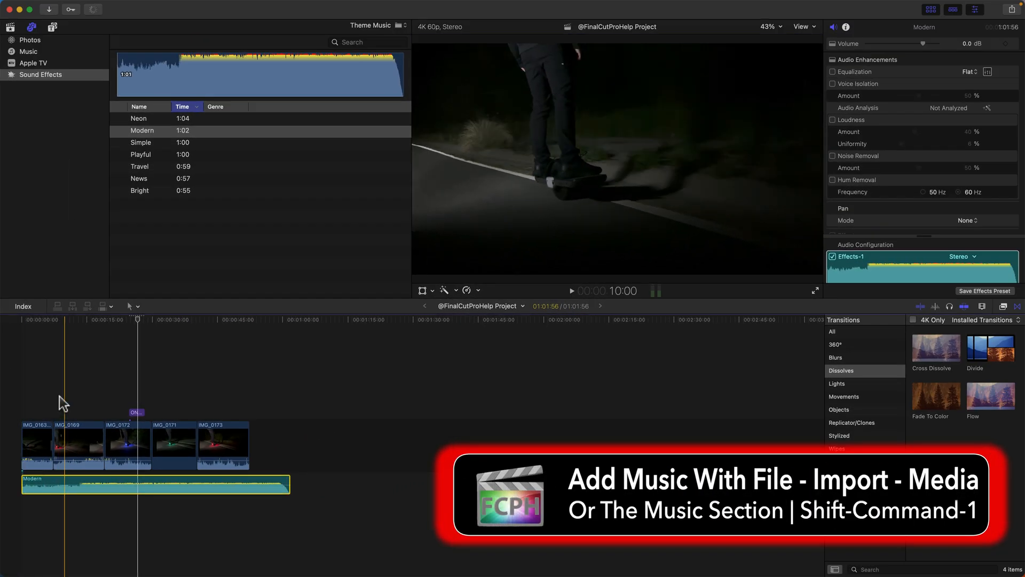
key("space")
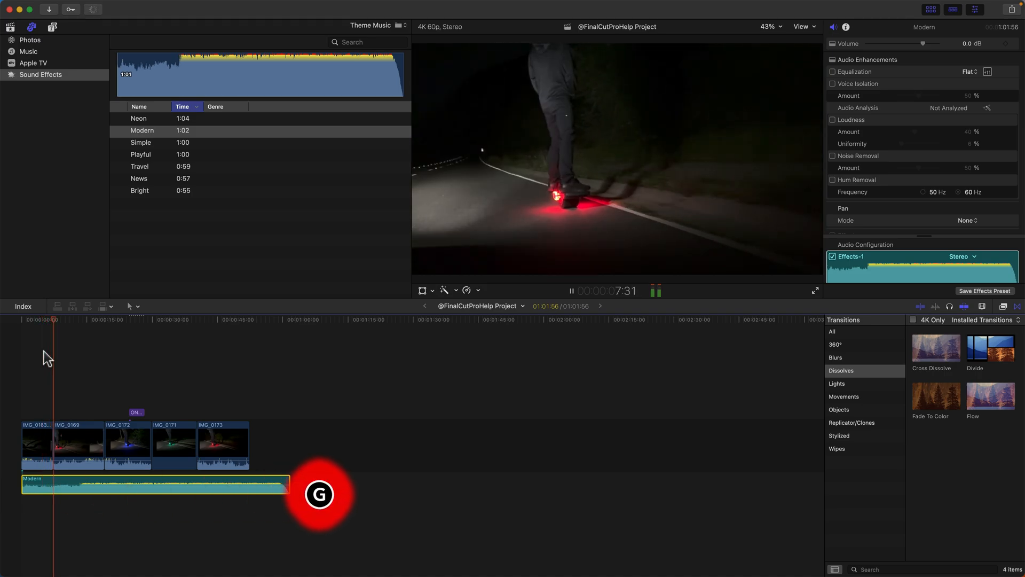
key("space")
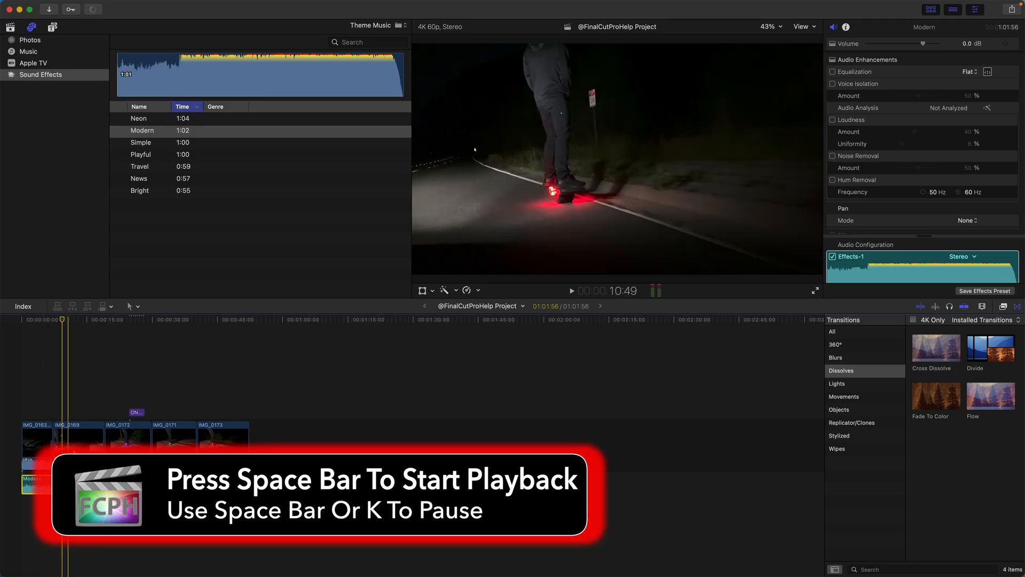
Connect the Neon music track beneath Modern, starting where IMG_0169 begins, and play the overlap
left_click(142, 121)
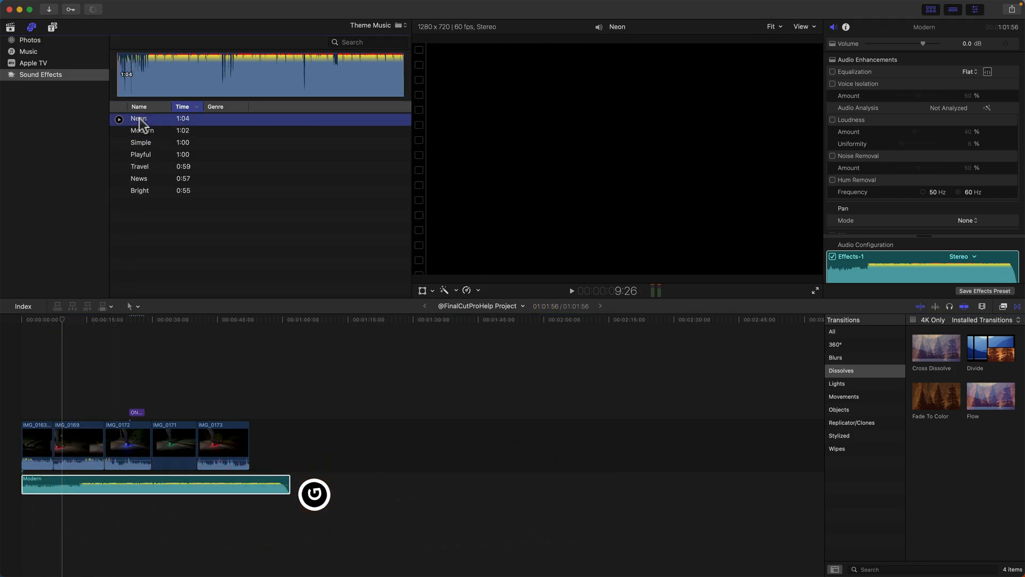
left_click_drag(142, 119, 57, 529)
key("l")
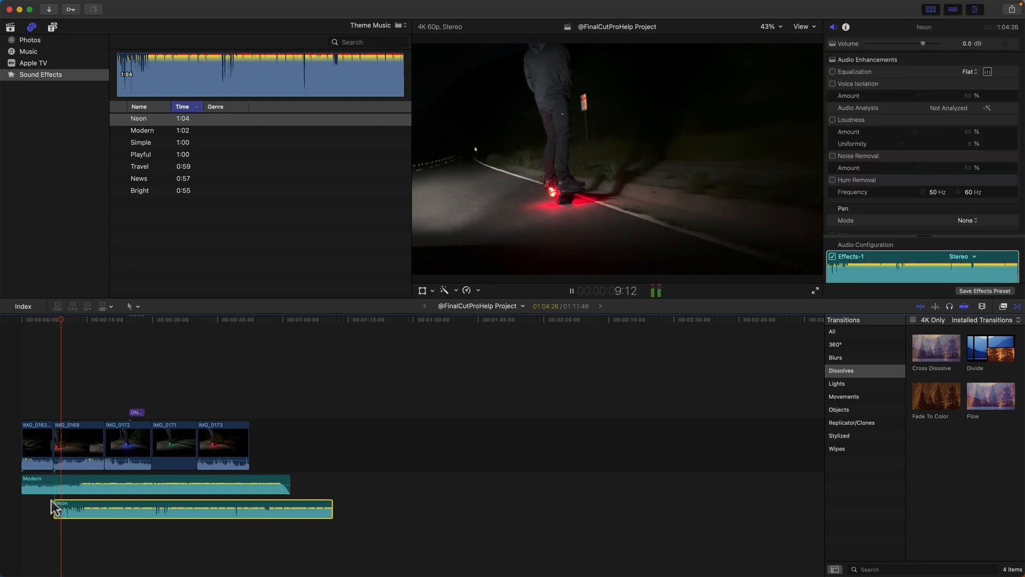
key("k")
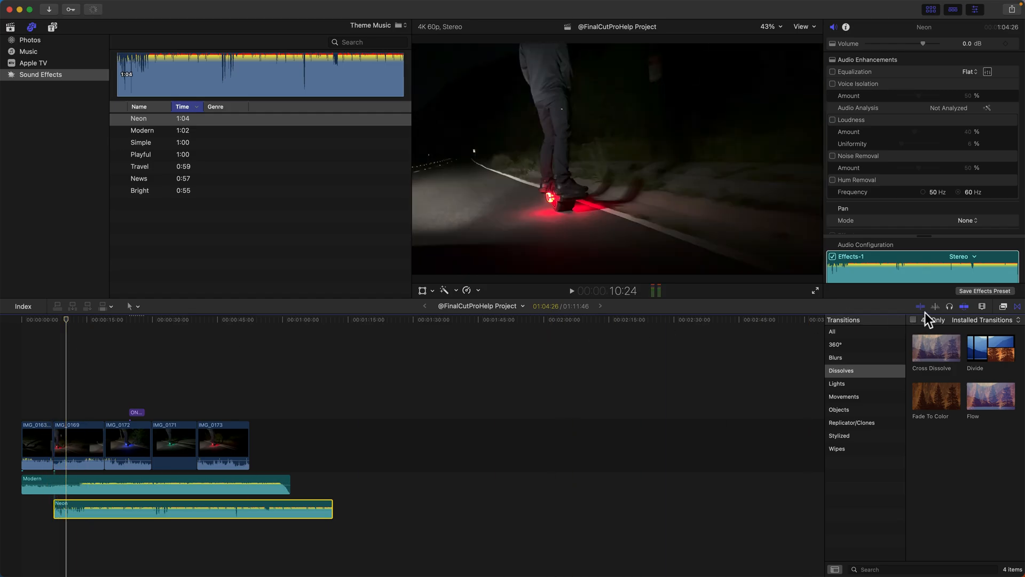
Zoom the timeline in on the edit between IMG_0163-2 and IMG_0169, and play across the start of Neon
left_click(982, 307)
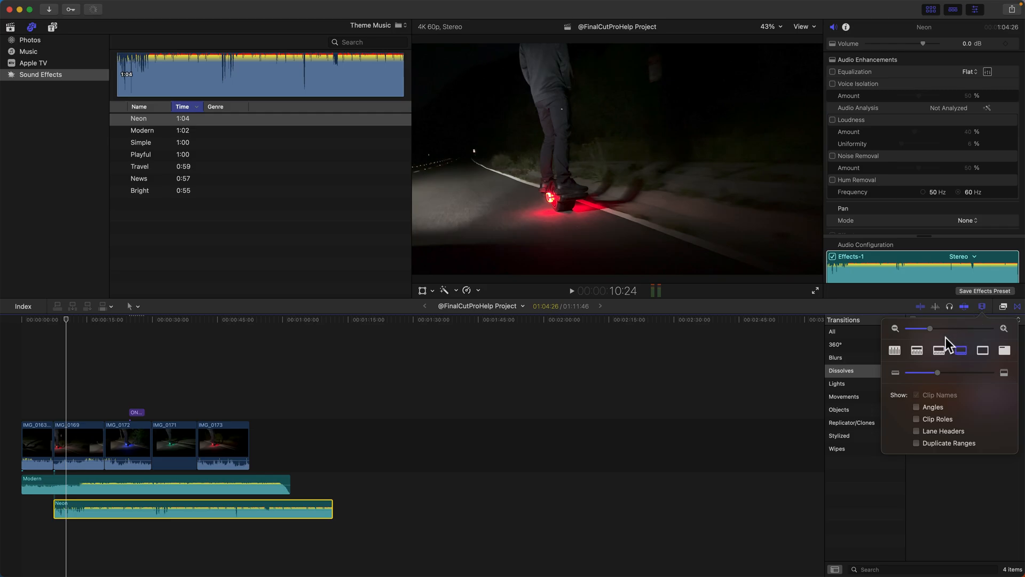
left_click_drag(932, 330, 973, 325)
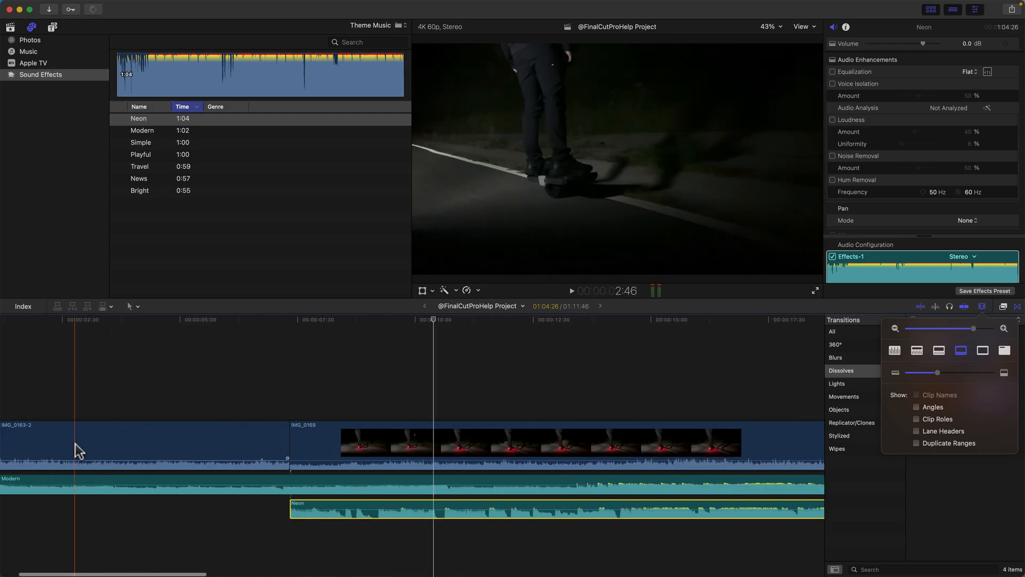
key("space")
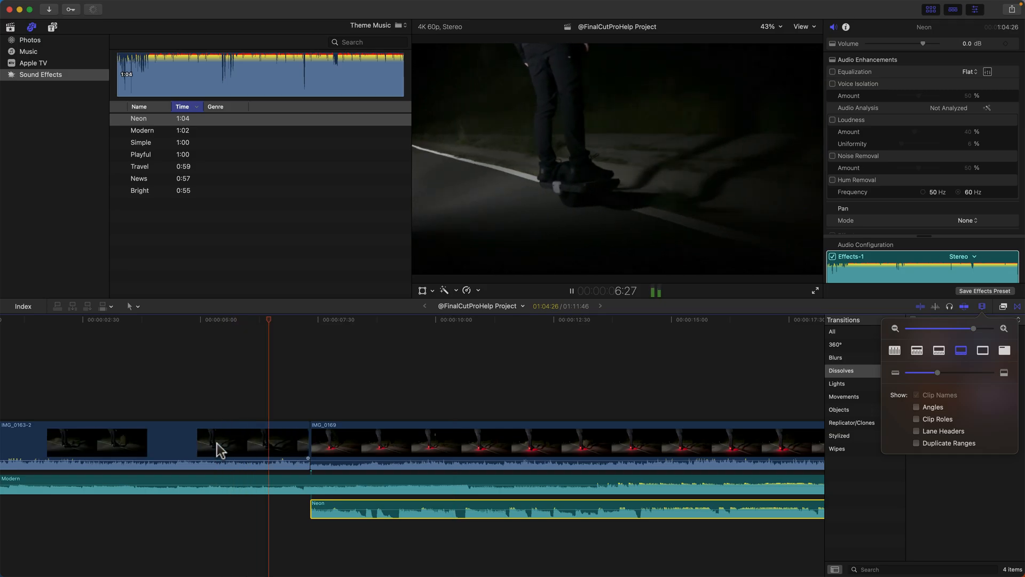
key("space")
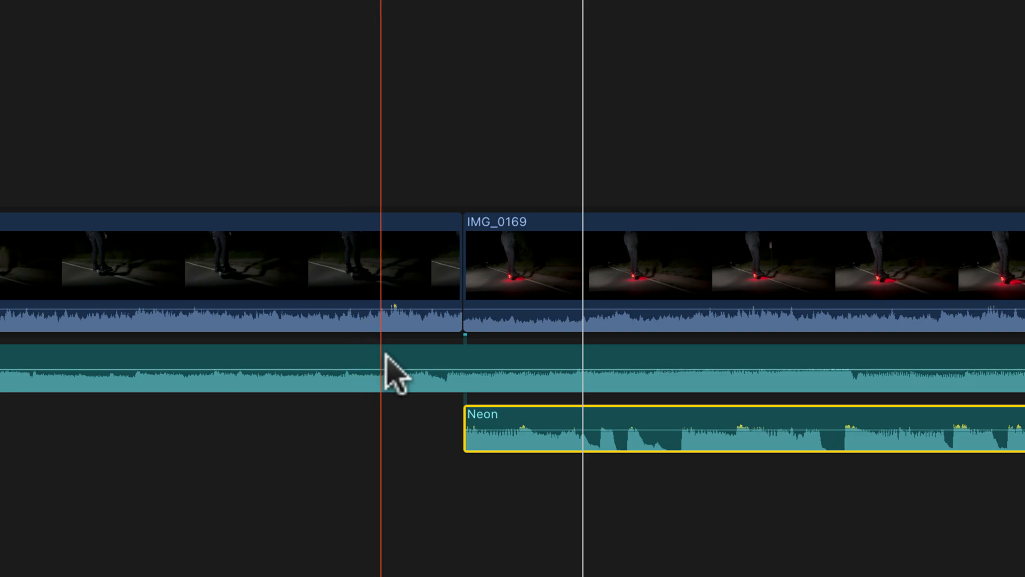
Add two volume keyframes to Modern, at the start of IMG_0169 and shortly after it, lowering the second to silence for a fade-out
left_click(461, 370, "alt")
left_click(540, 369, "alt")
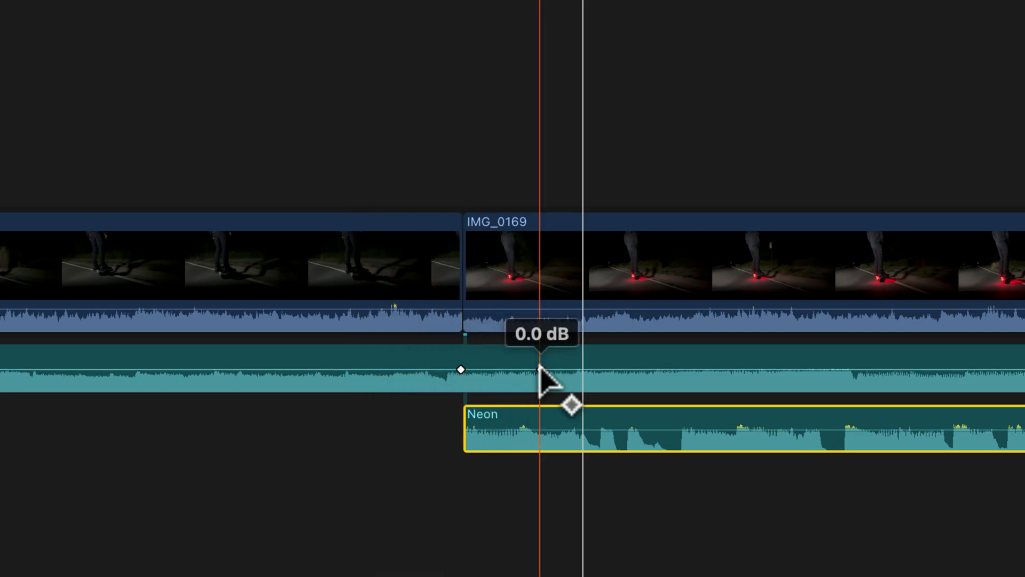
left_click_drag(541, 370, 537, 394)
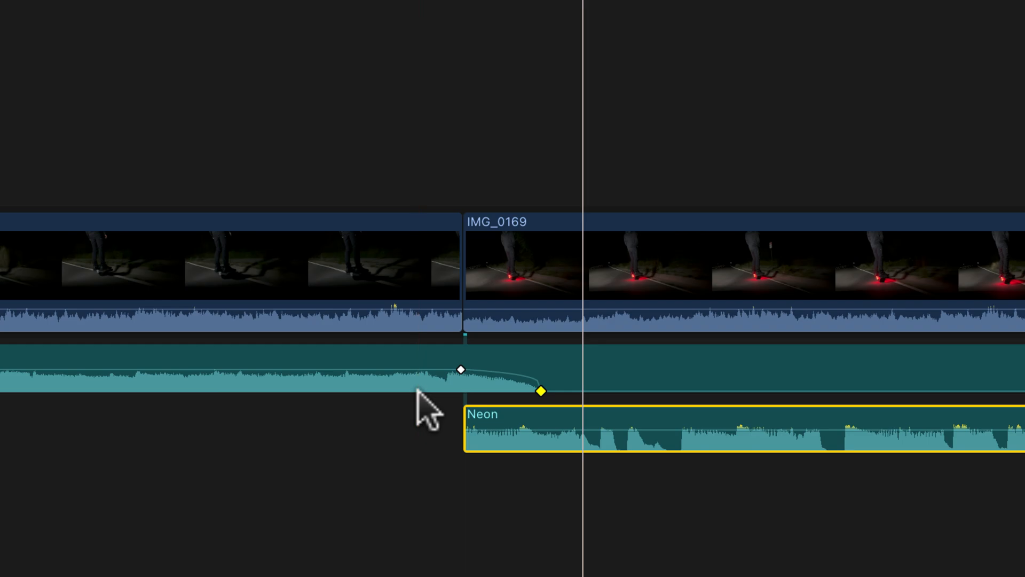
Play across the fade from Modern to Neon, and shorten it by moving the silent keyframe closer to the first keyframe
key("space")
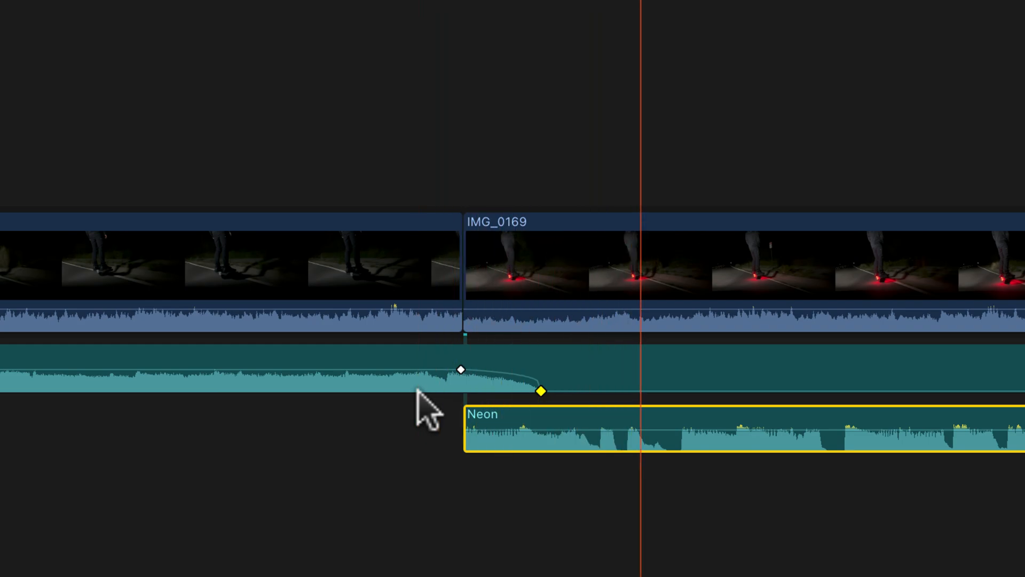
key("space")
key("space")
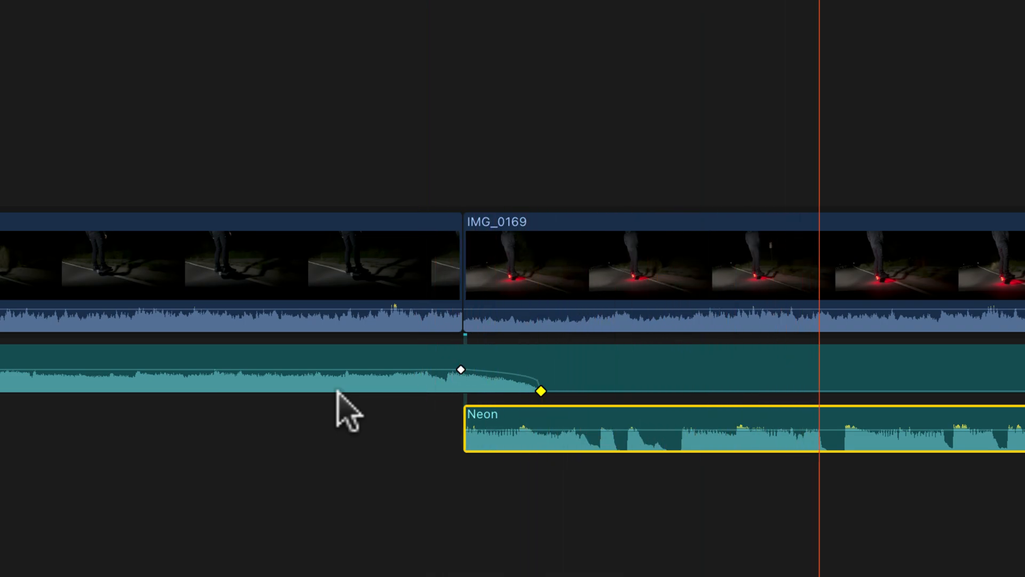
key("space")
left_click_drag(541, 391, 509, 391)
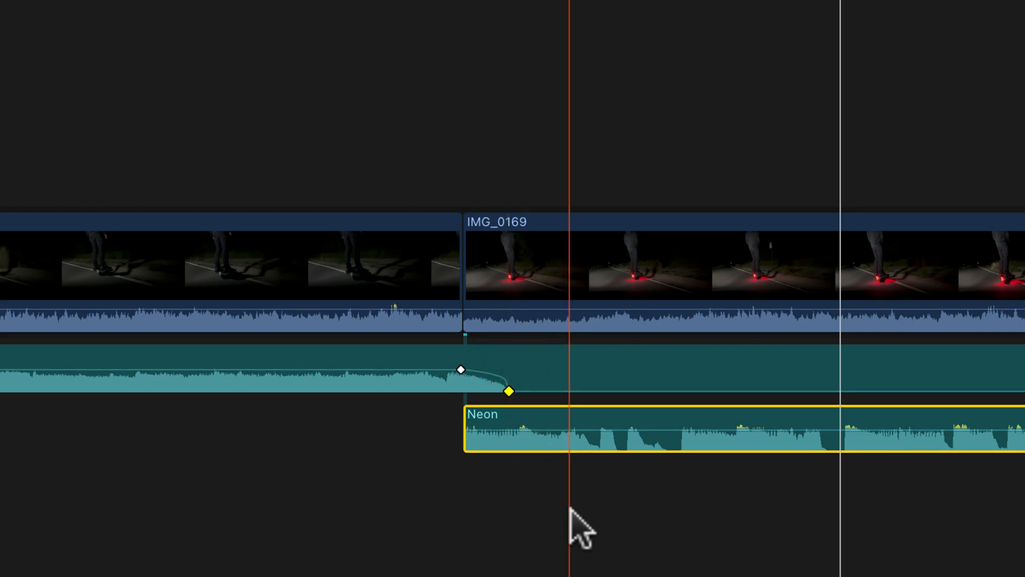
left_click(577, 526)
Combine the Modern and Neon music tracks into a compound clip named MUSIC in the event Event
left_click_drag(501, 458, 380, 356)
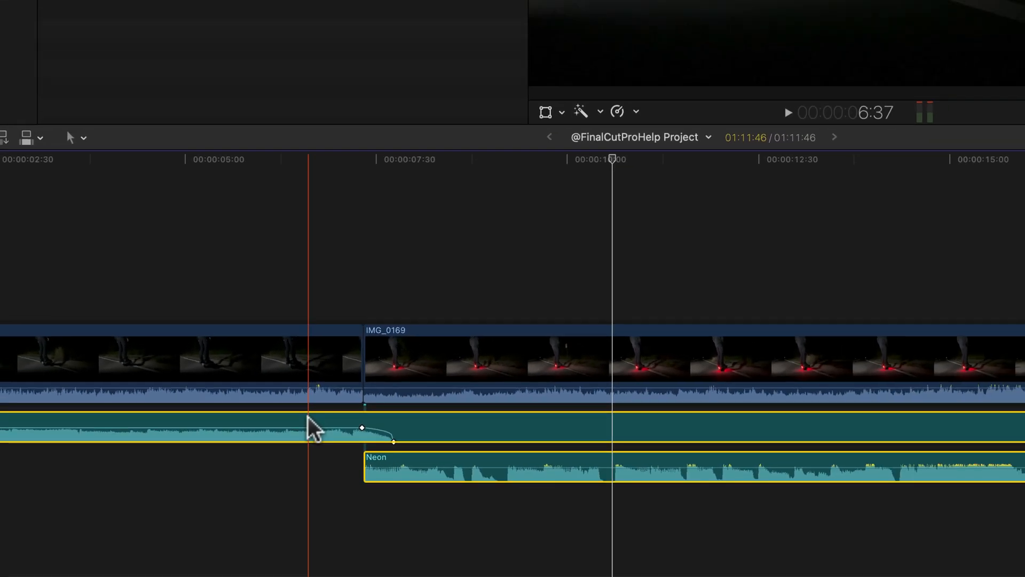
key("alt+g")
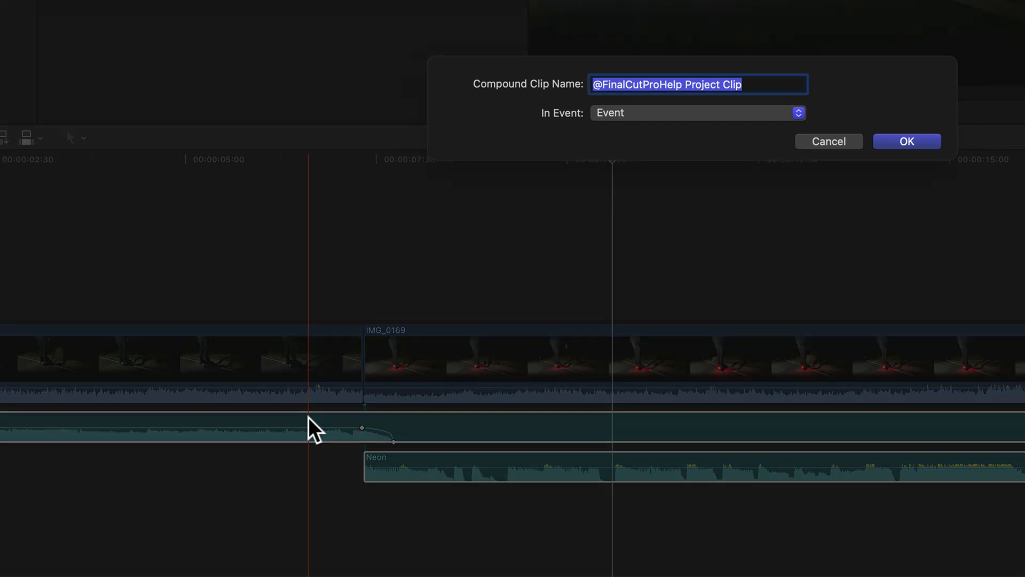
type("MUSIC")
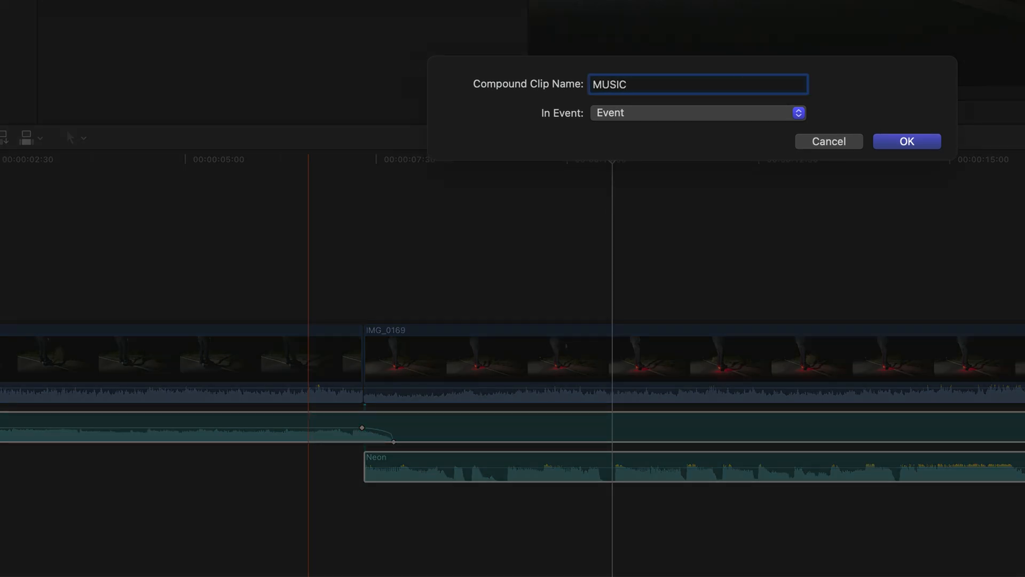
key("Return")
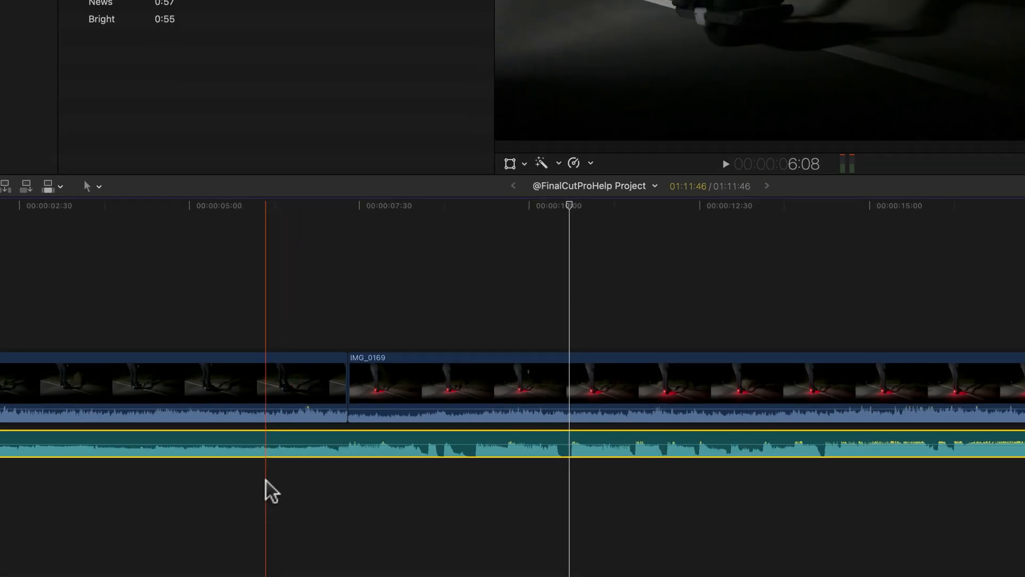
Trim the end of Modern inside the MUSIC compound clip to a length of about 12:33, and play the project from its start
key("shift+z")
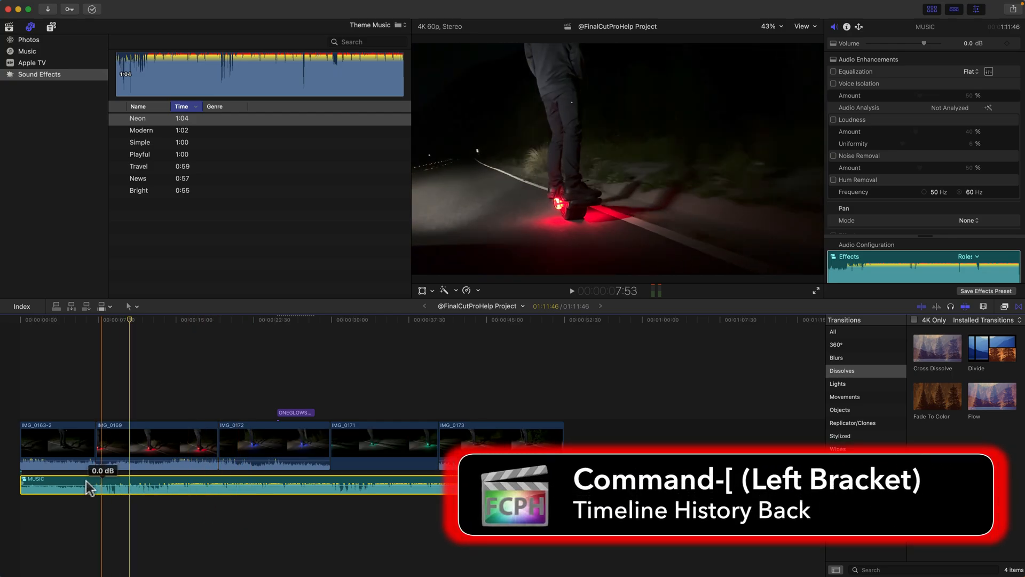
key("super+bracketleft")
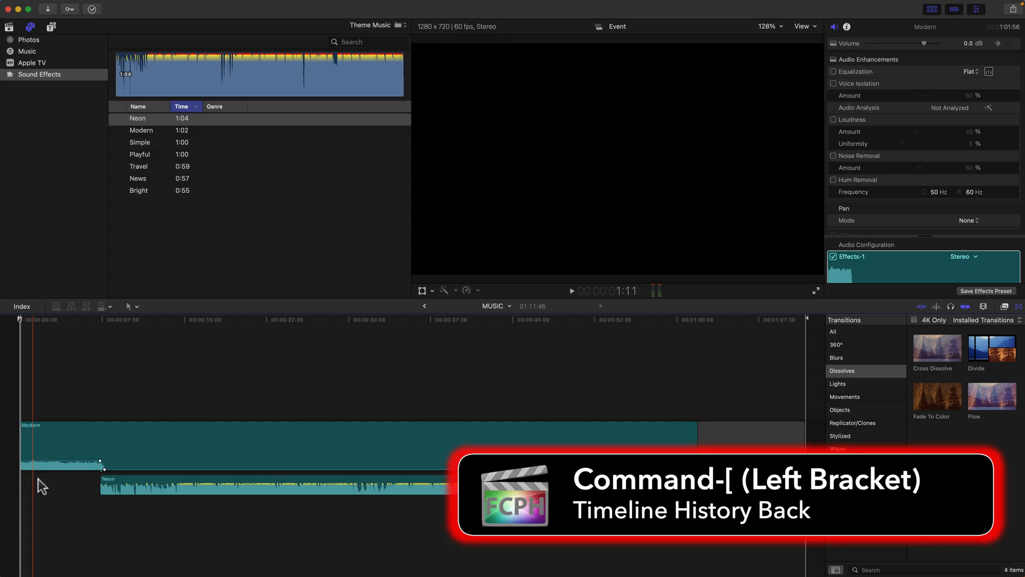
left_click_drag(696, 443, 156, 456)
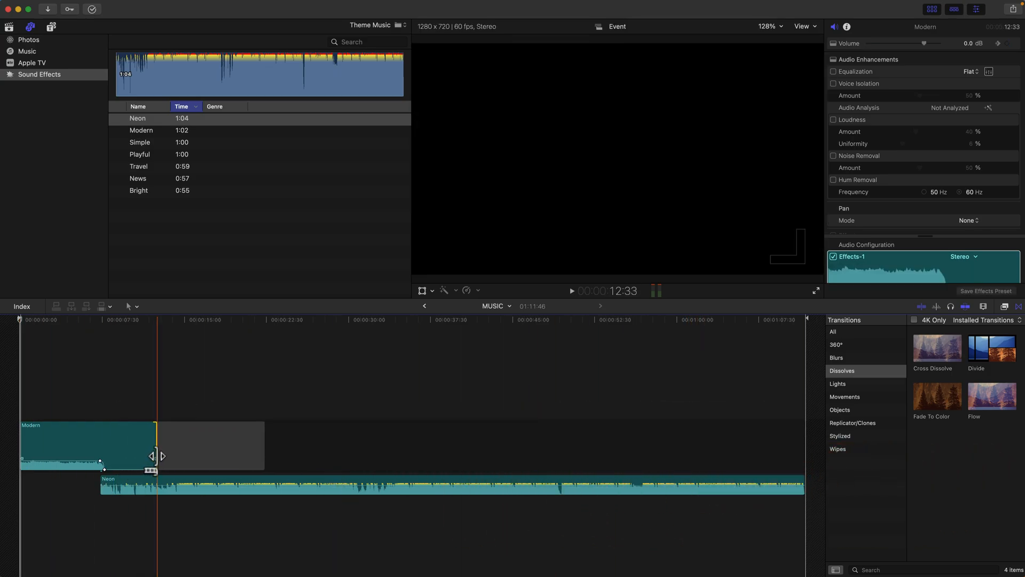
left_click(426, 307)
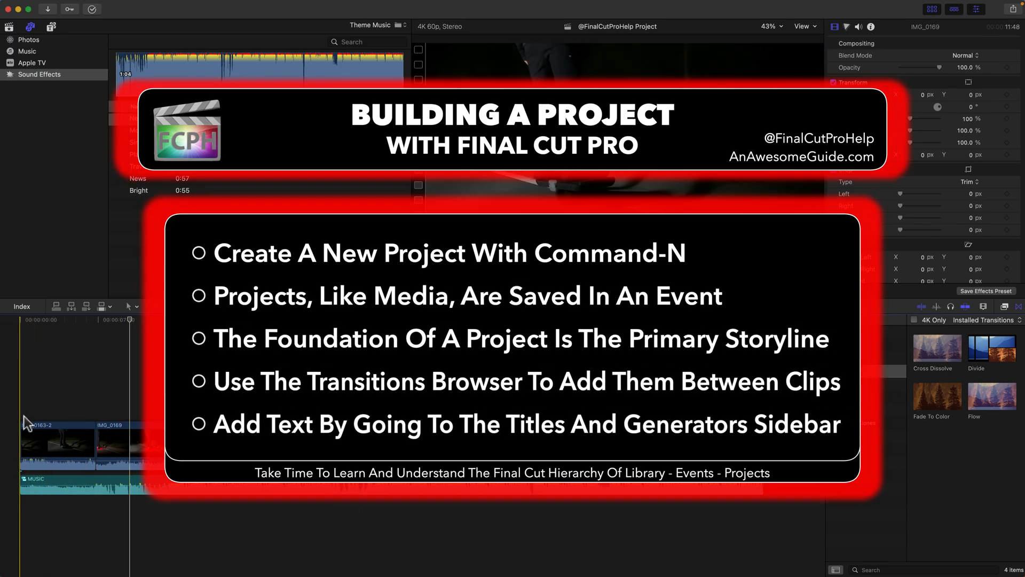
key("space")
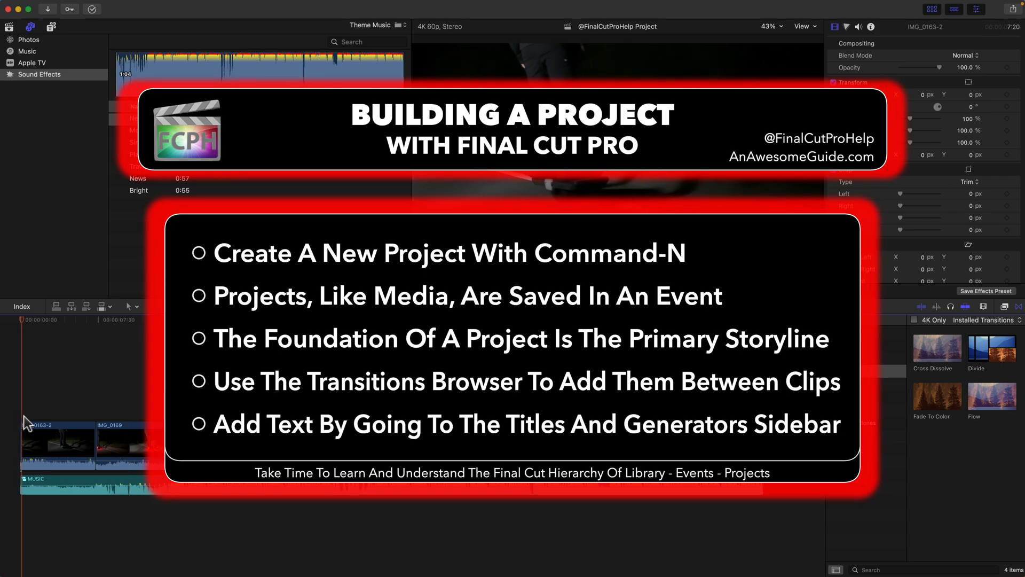